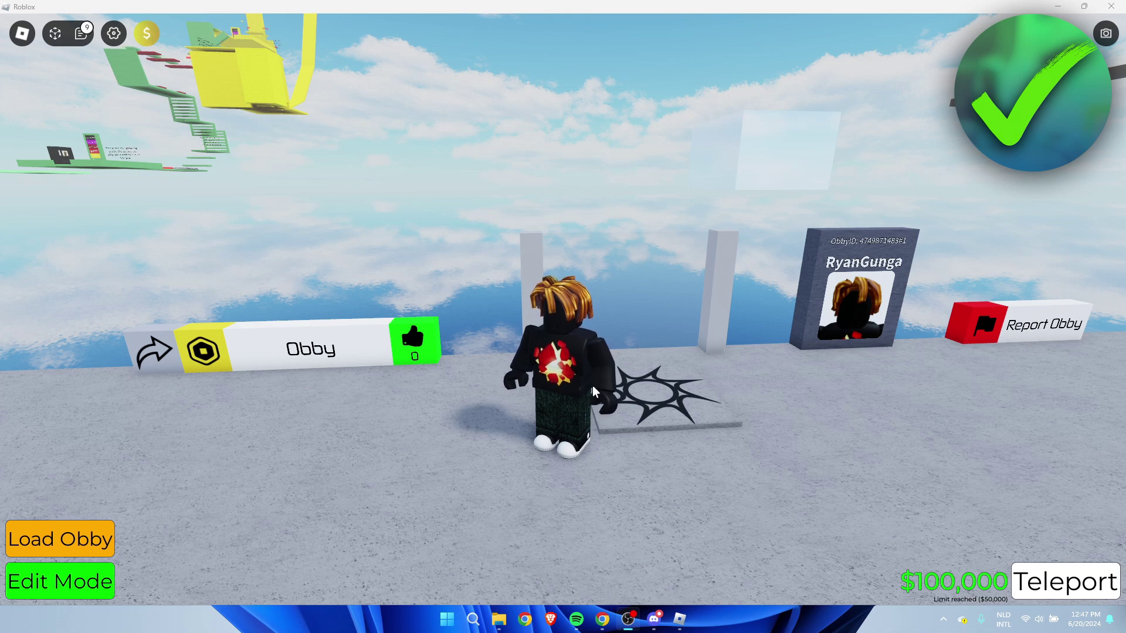
# - Walk to the obby sign and check the builder's donation list, which shows no donations, then close it
pyautogui.press('d')
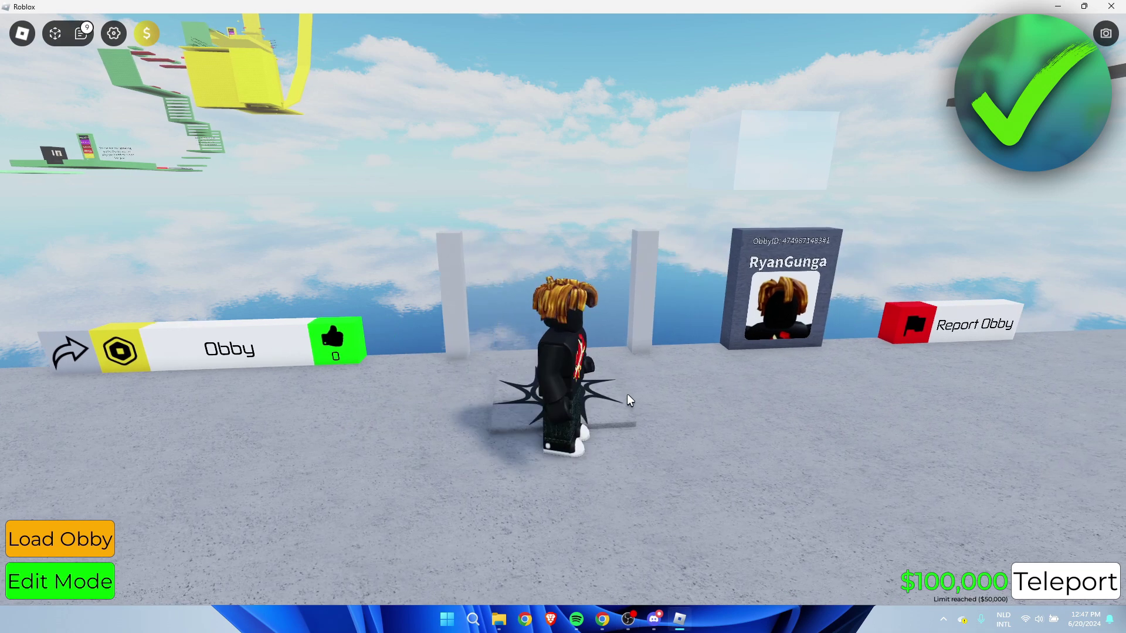
pyautogui.press('a')
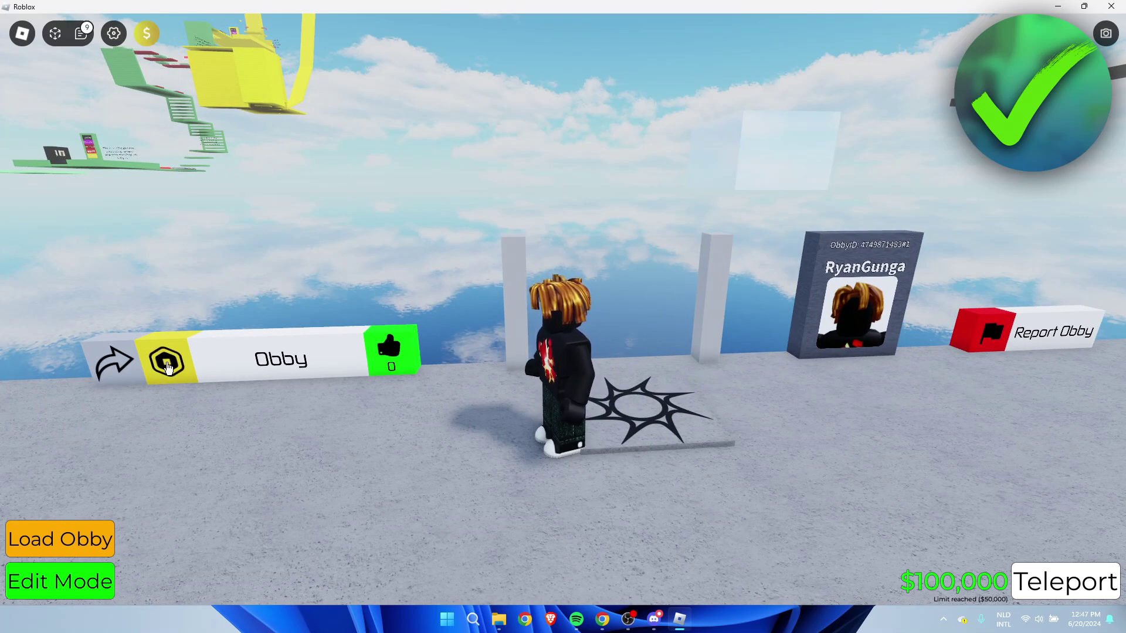
pyautogui.press('a')
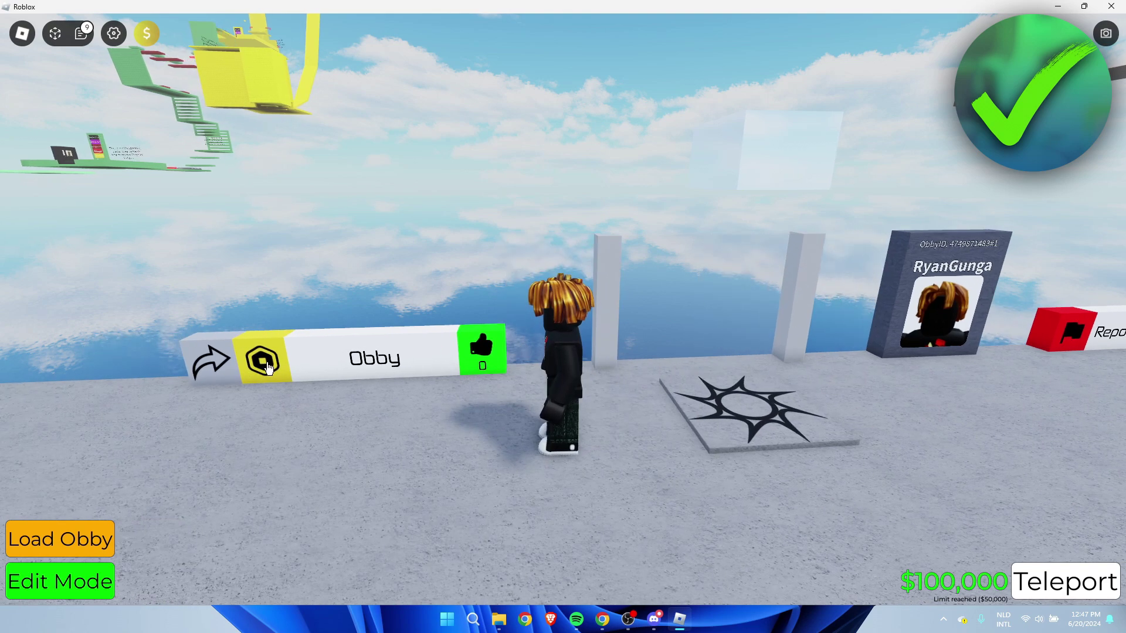
pyautogui.click(278, 368)
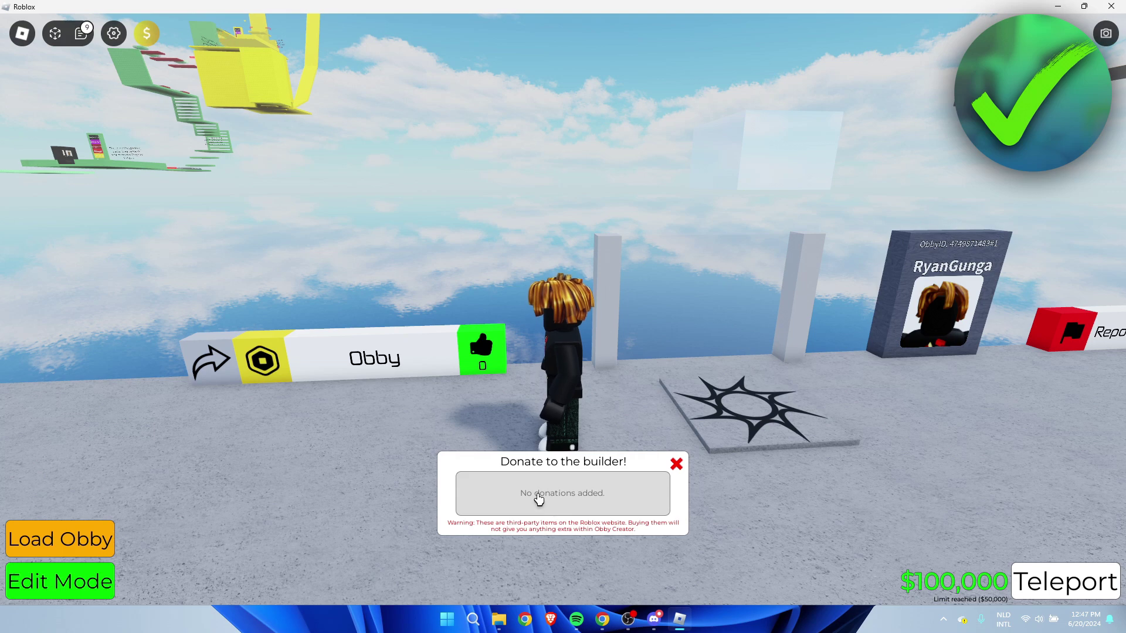
pyautogui.click(675, 465)
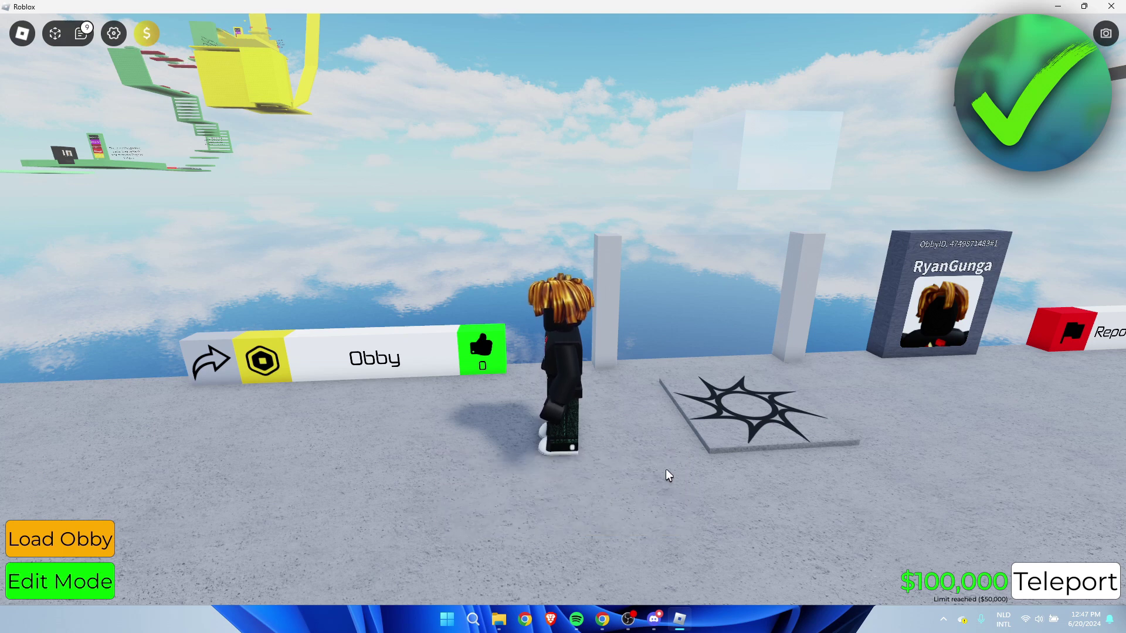
pyautogui.press('d')
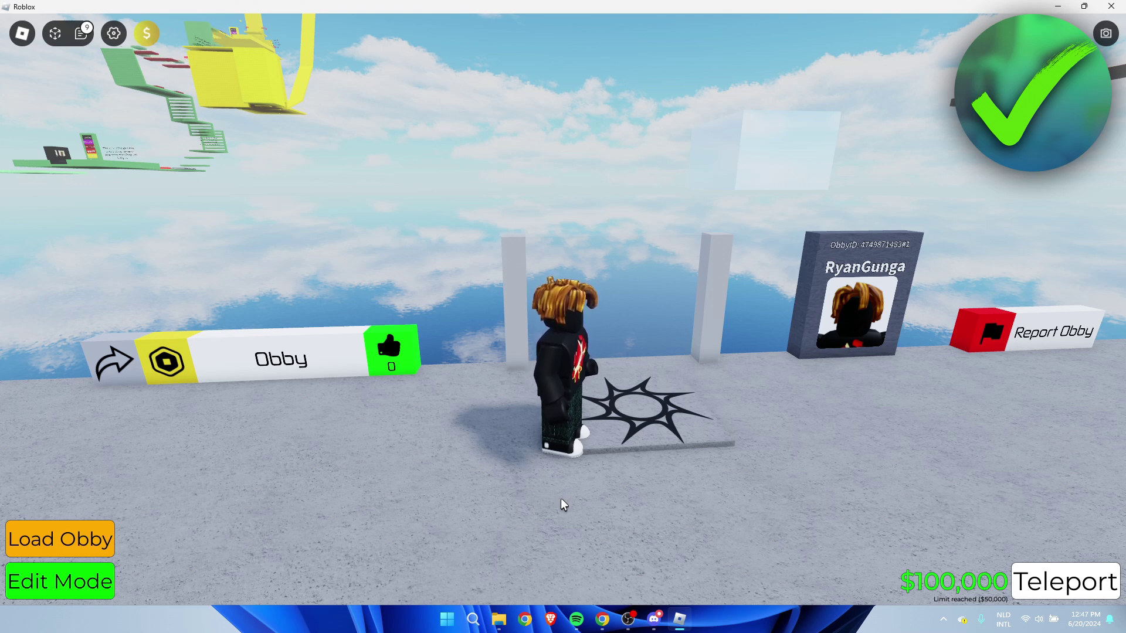
# - Go from the Obby Creator page to Creator Hub Creations and open the Untitled Game overview
pyautogui.click(602, 619)
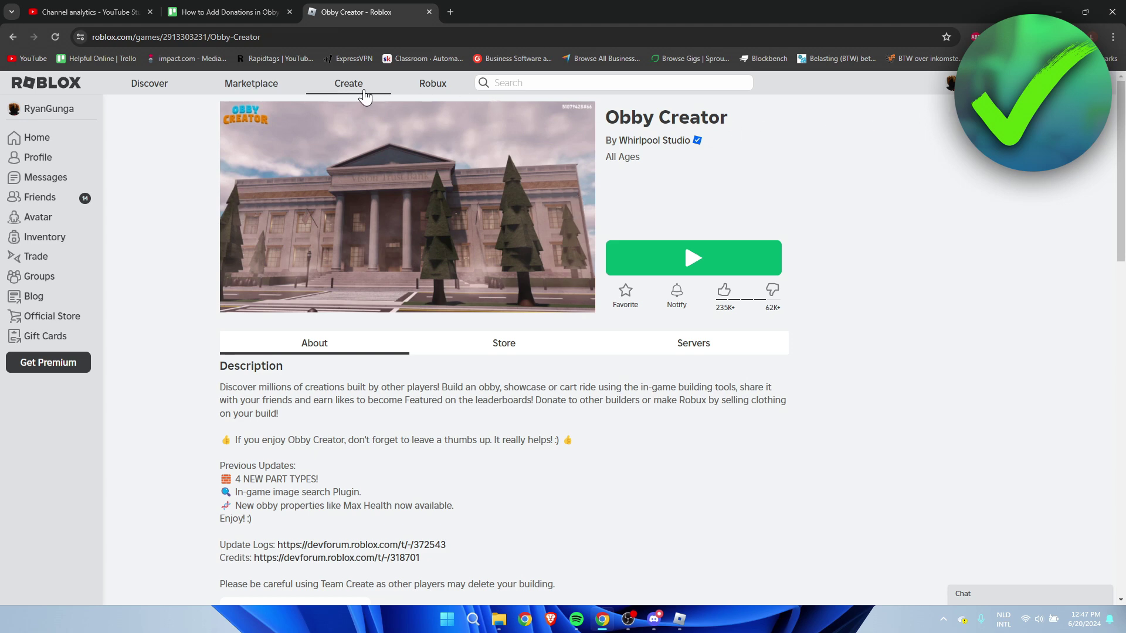
pyautogui.click(364, 95)
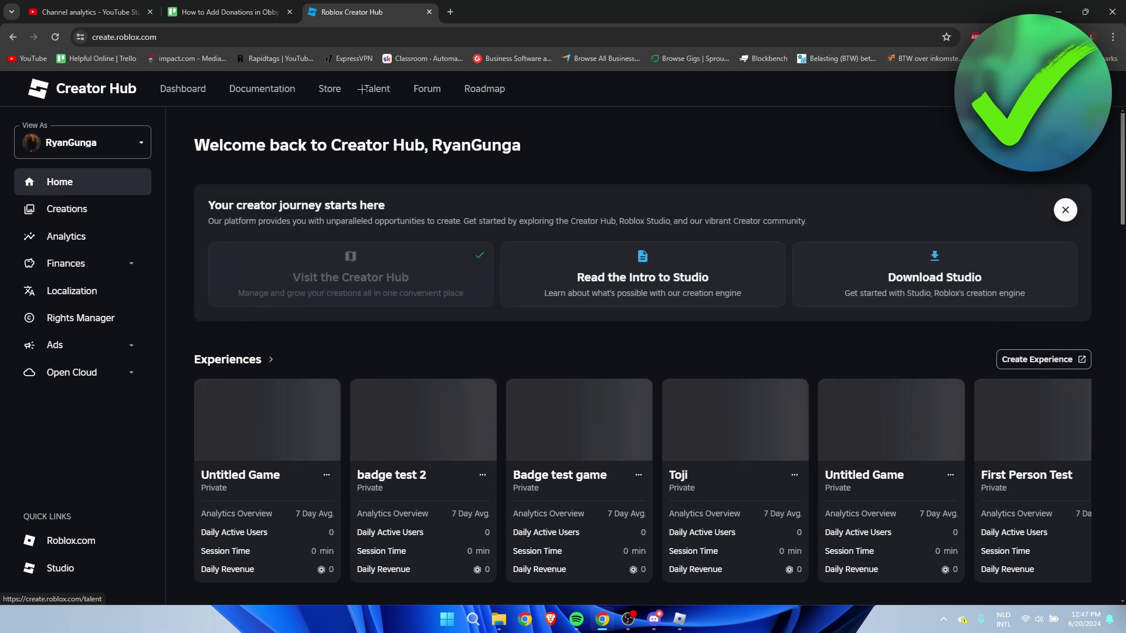
pyautogui.click(71, 212)
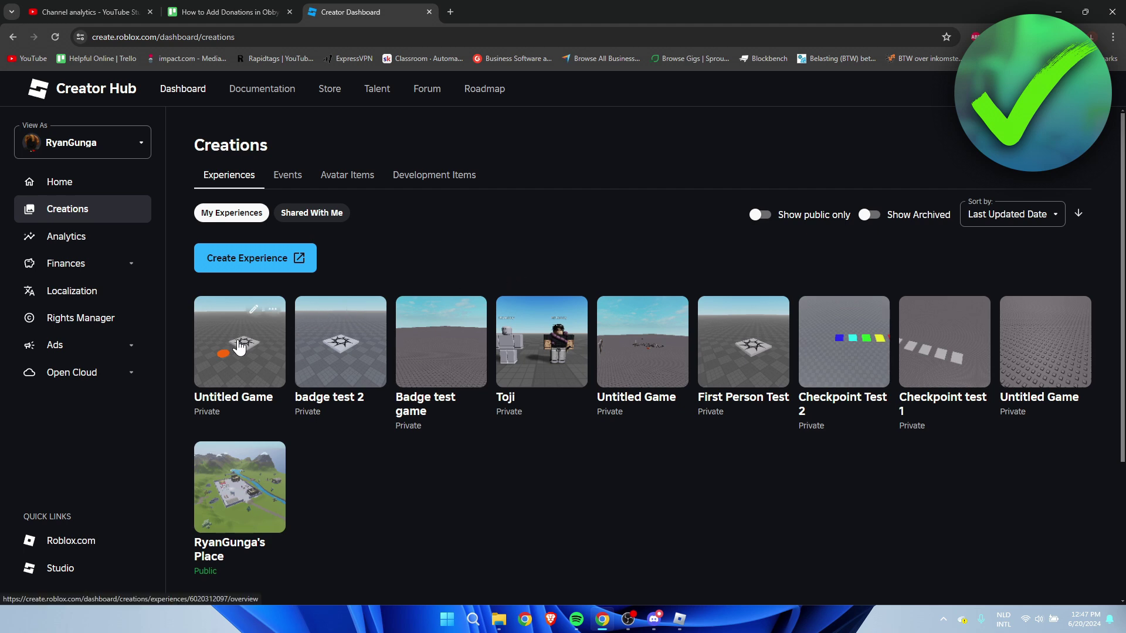
pyautogui.click(239, 347)
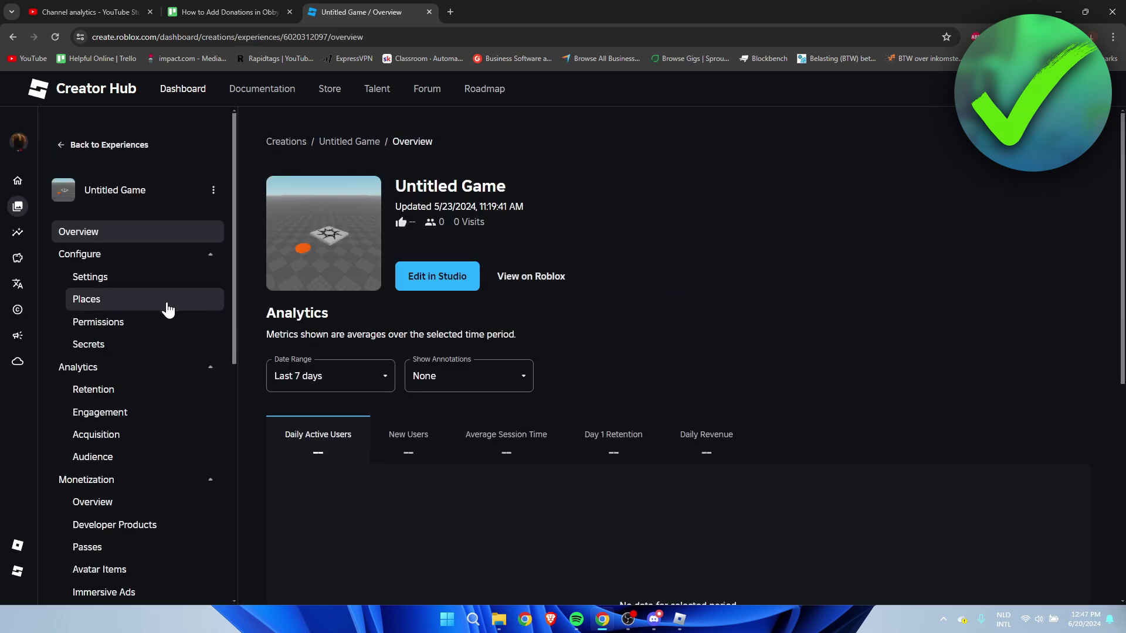
pyautogui.scroll(-2, 164, 308)
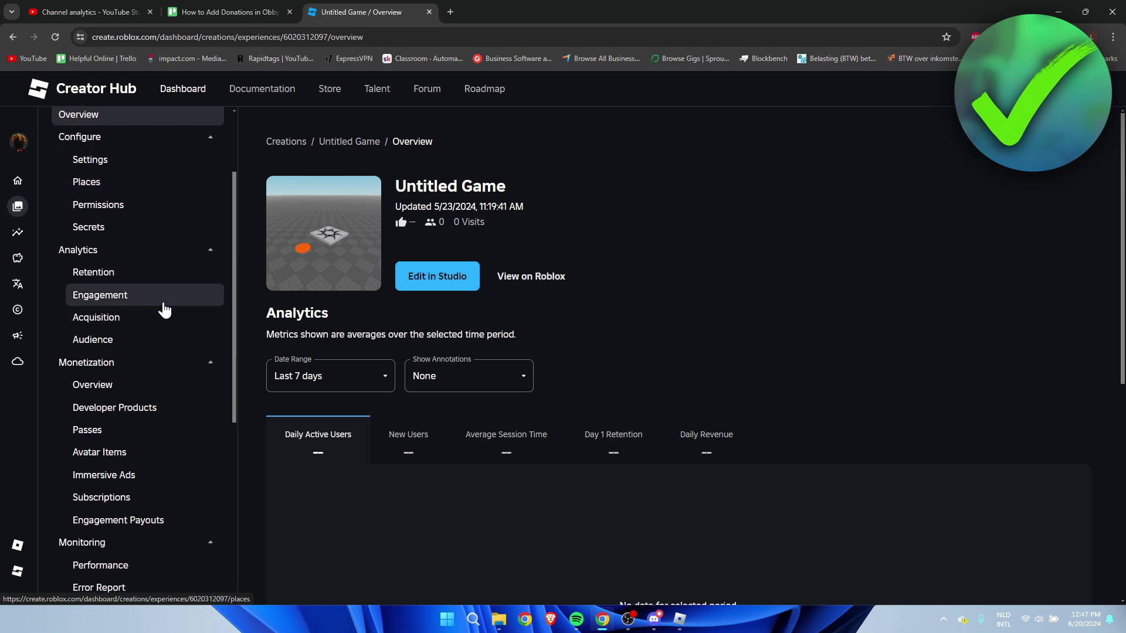
# - On Untitled Game's Passes page, create a new pass named 'Obby Donation'
pyautogui.click(115, 435)
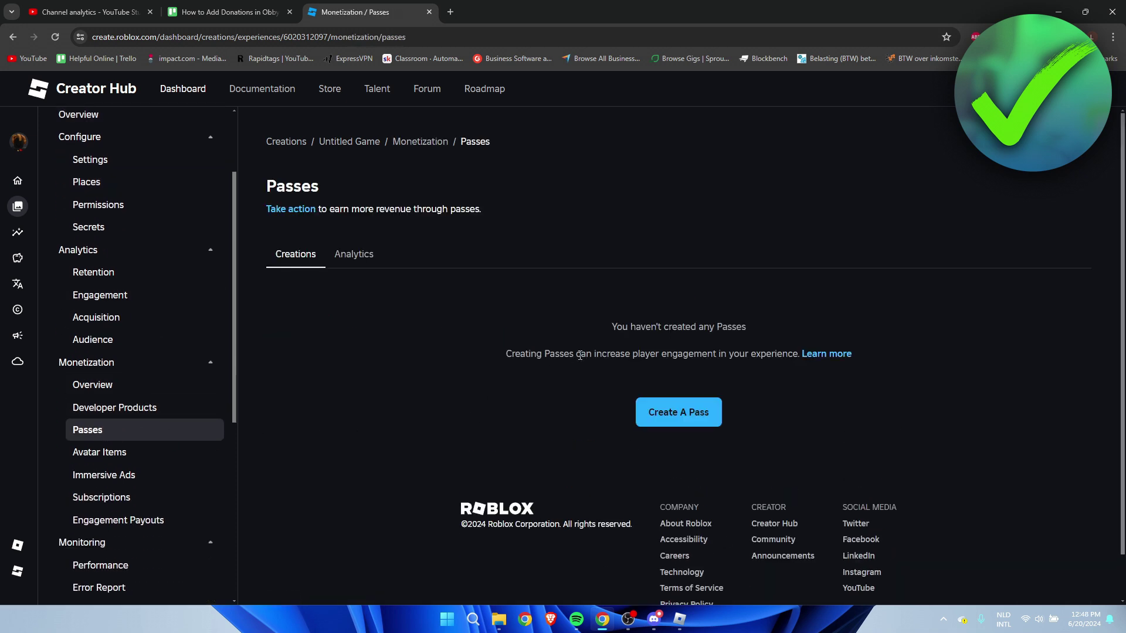
pyautogui.click(683, 429)
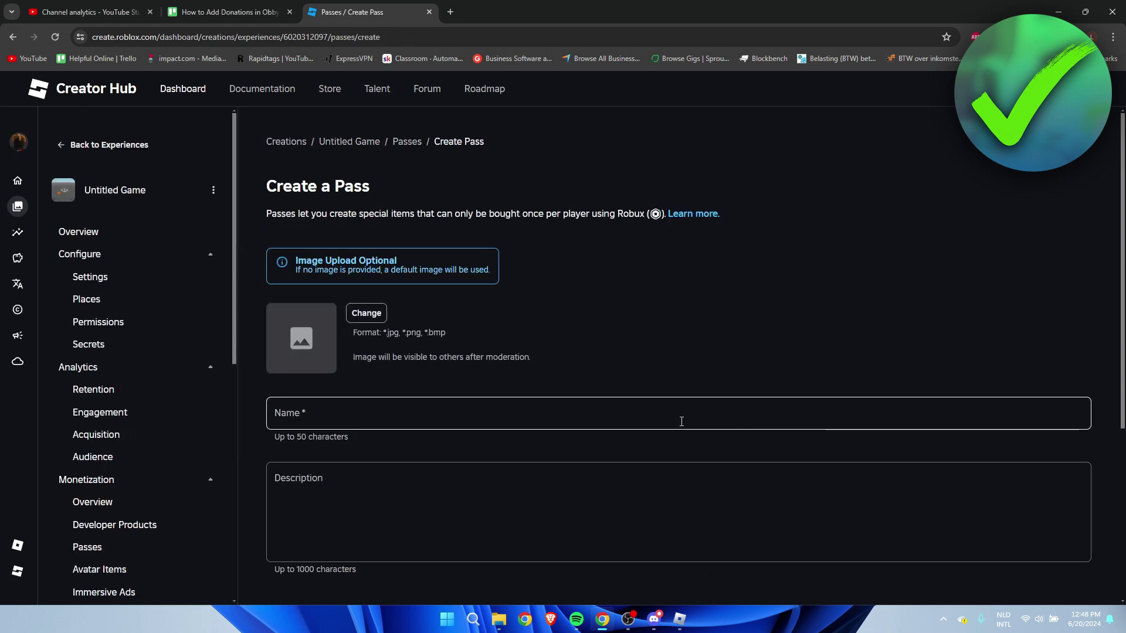
pyautogui.scroll(-3, 666, 307)
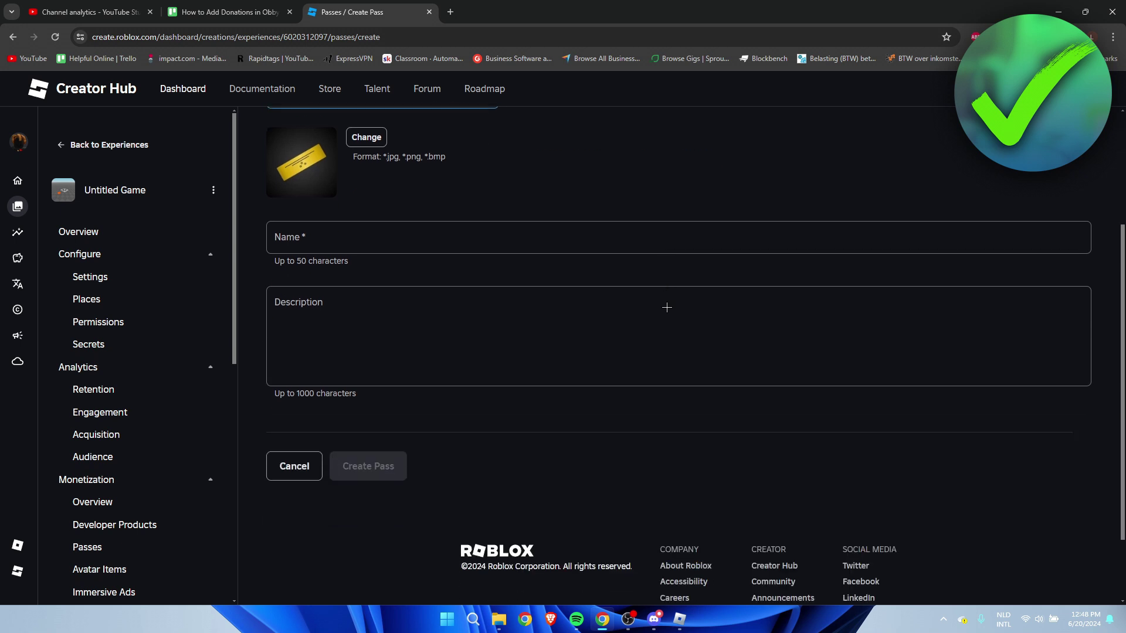
pyautogui.scroll(2, 666, 306)
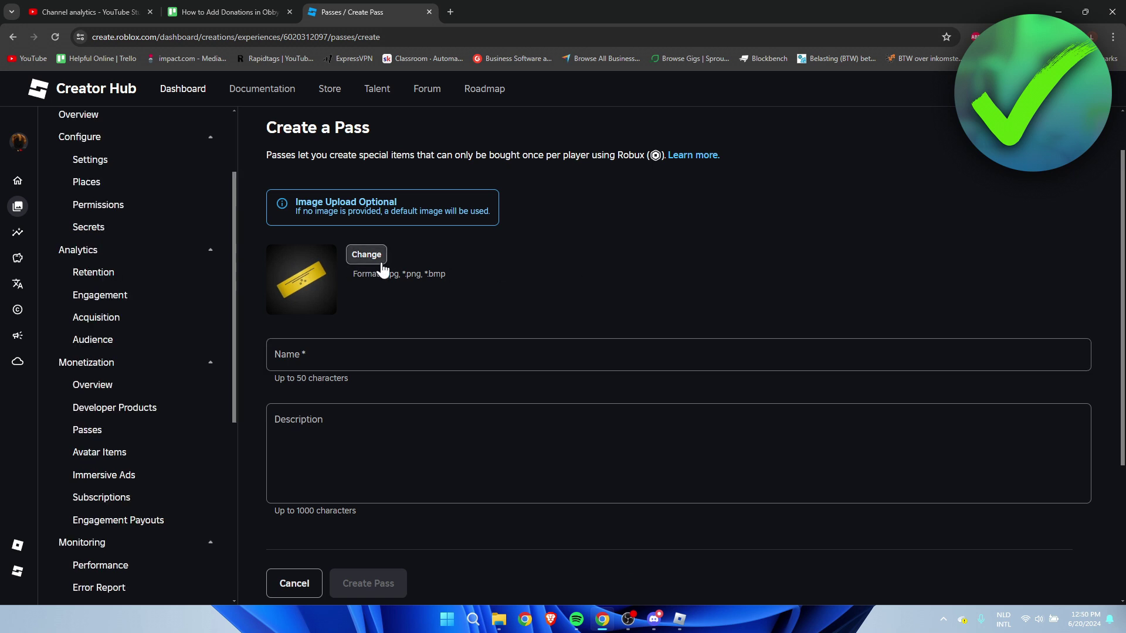
pyautogui.click(369, 346)
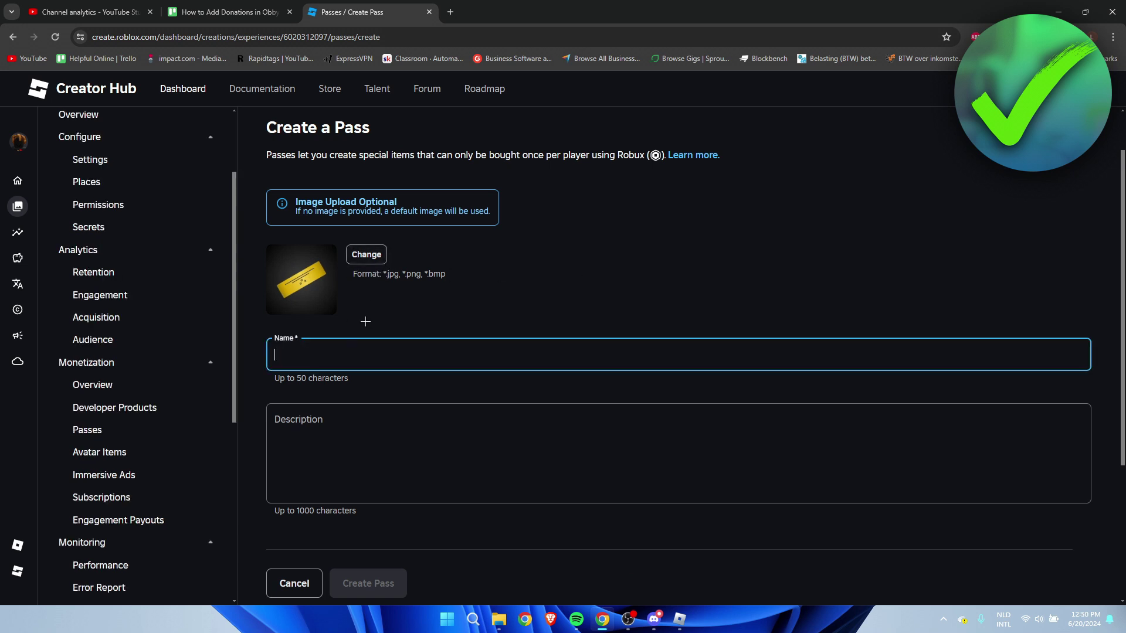
pyautogui.write('Obby ')
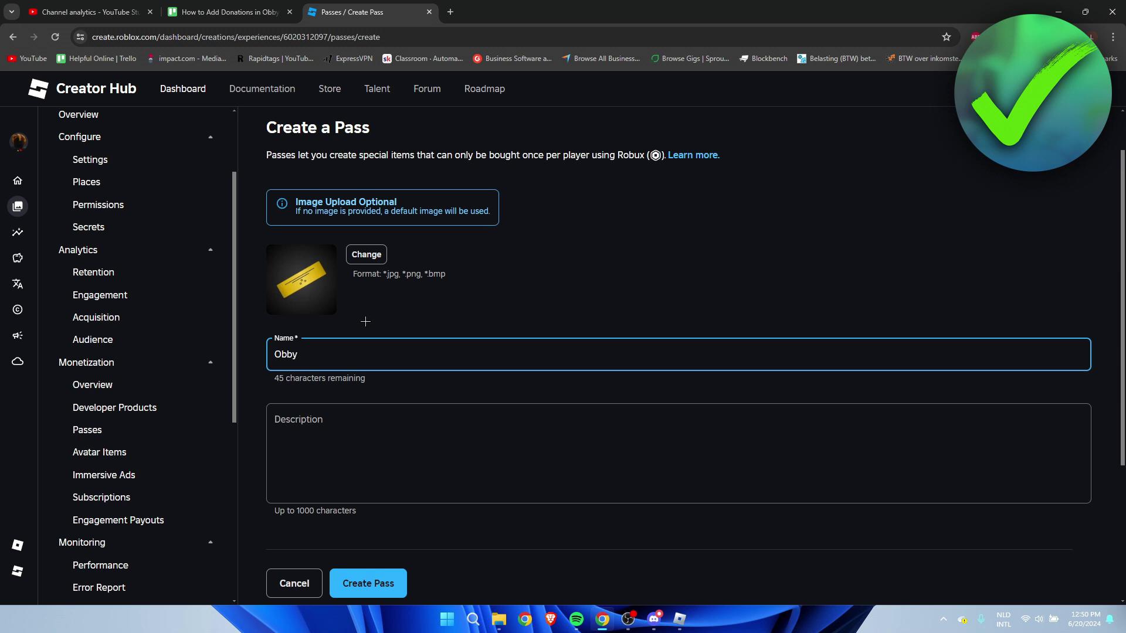
pyautogui.write('Donation')
pyautogui.click(366, 321)
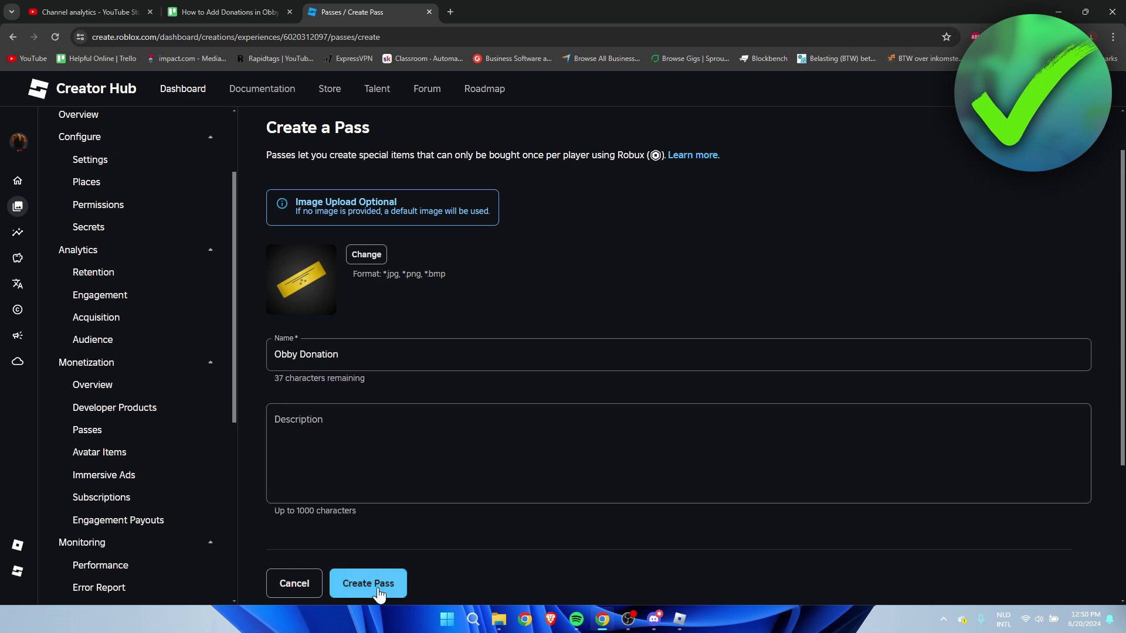
pyautogui.click(378, 589)
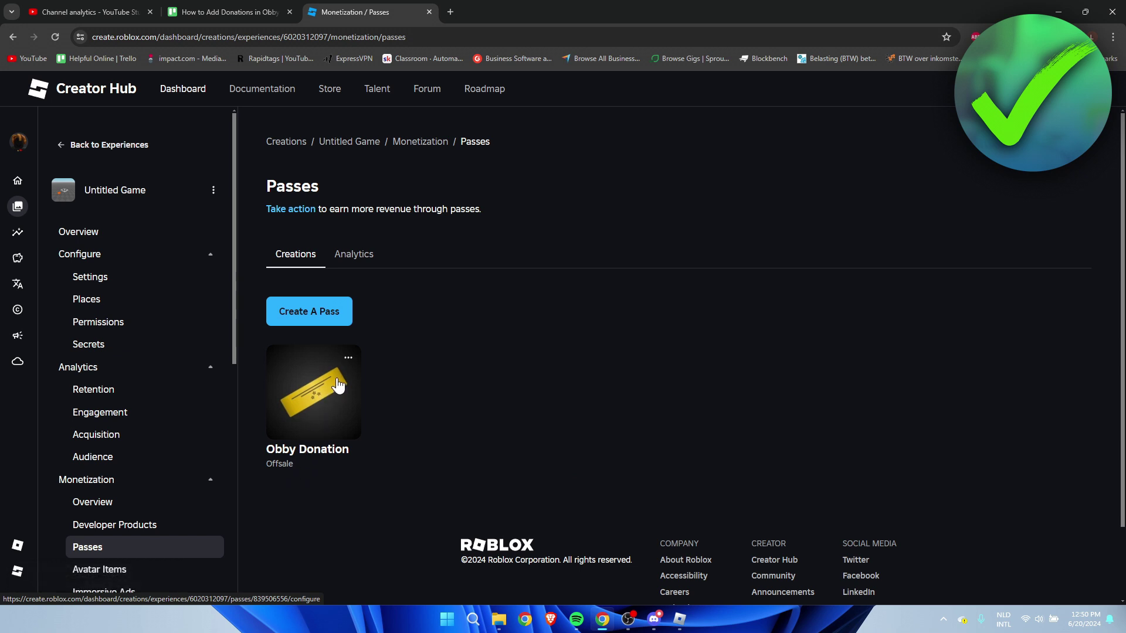
# - Open the Obby Donation pass's Sales settings and enable Item for Sale
pyautogui.click(348, 361)
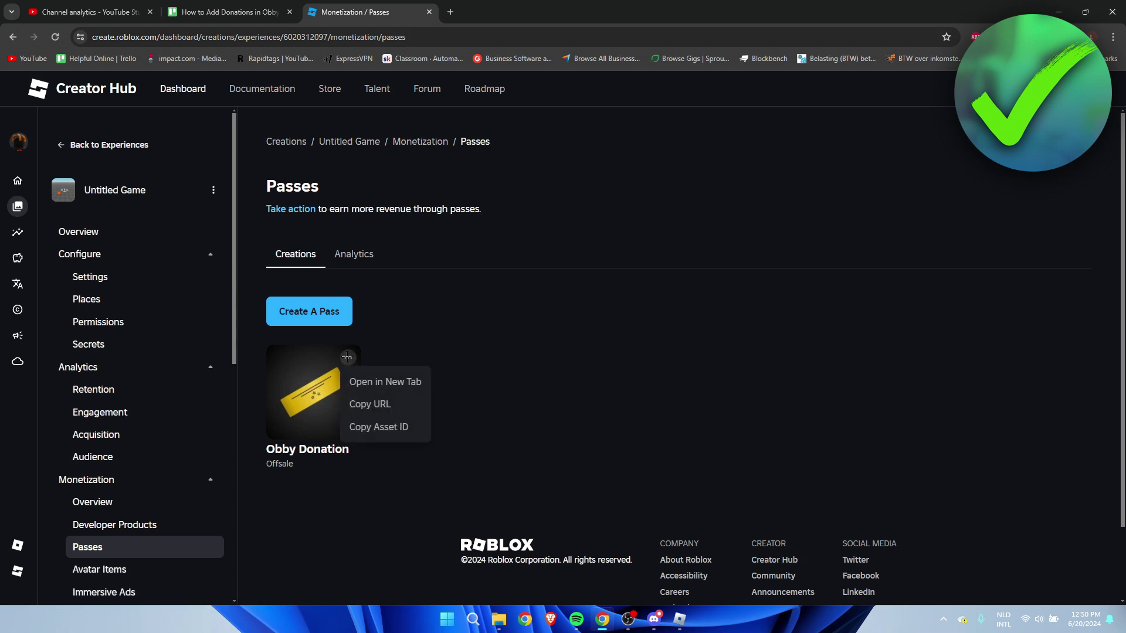
pyautogui.click(317, 388)
pyautogui.click(317, 387)
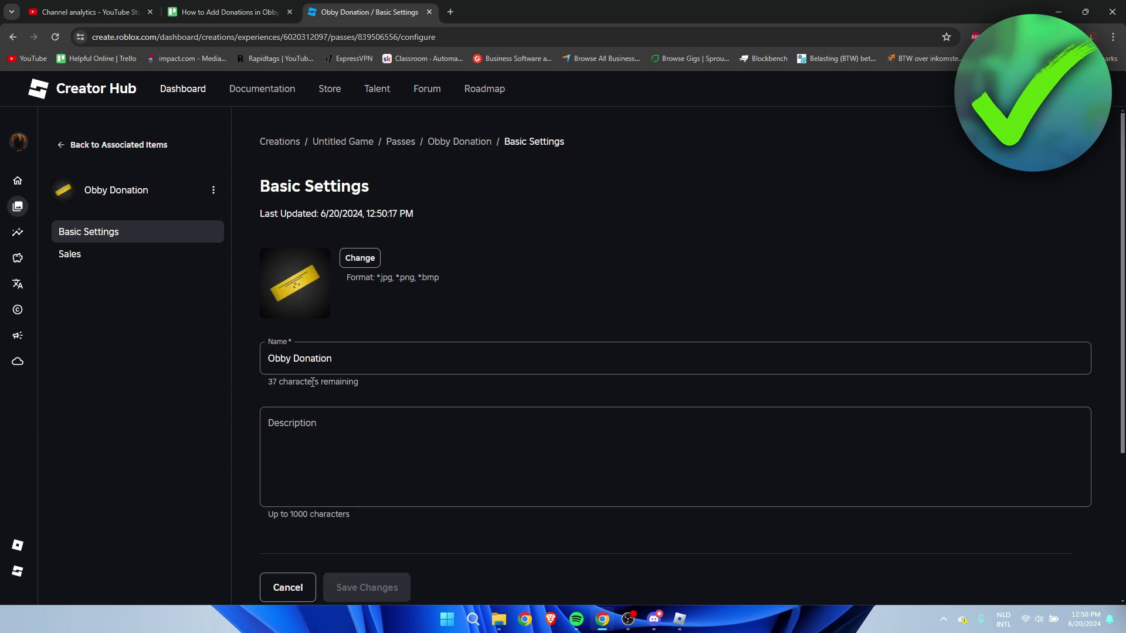
pyautogui.click(107, 262)
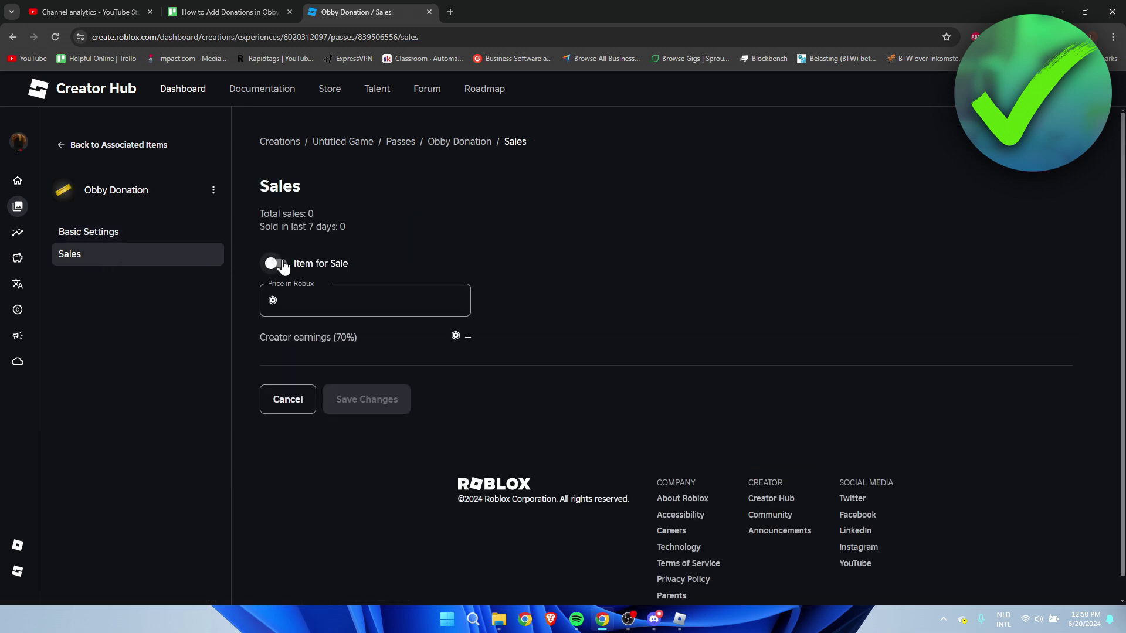
pyautogui.click(276, 263)
pyautogui.click(371, 281)
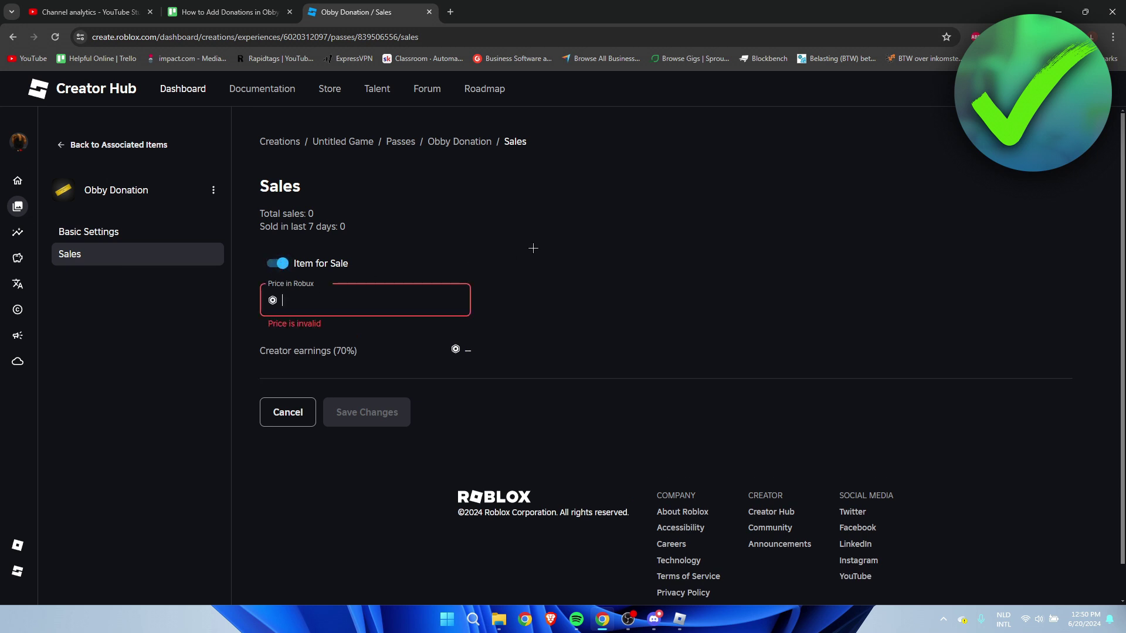
# - Set the price to 200 Robux and save the changes
pyautogui.moveTo(269, 357); pyautogui.dragTo(359, 349)
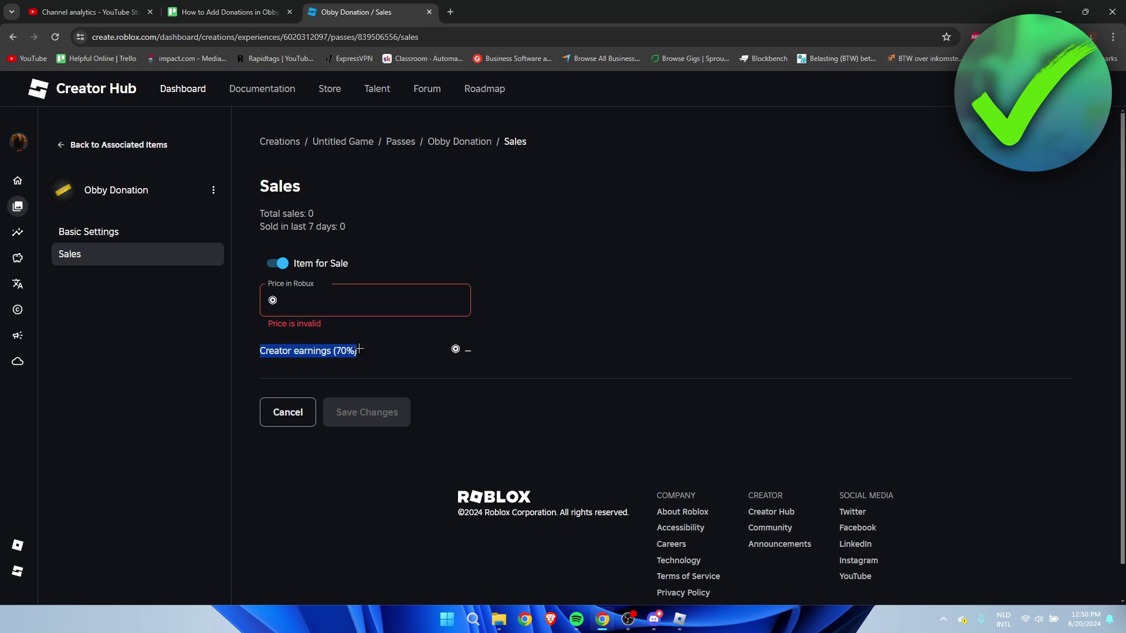
pyautogui.click(360, 348)
pyautogui.click(364, 308)
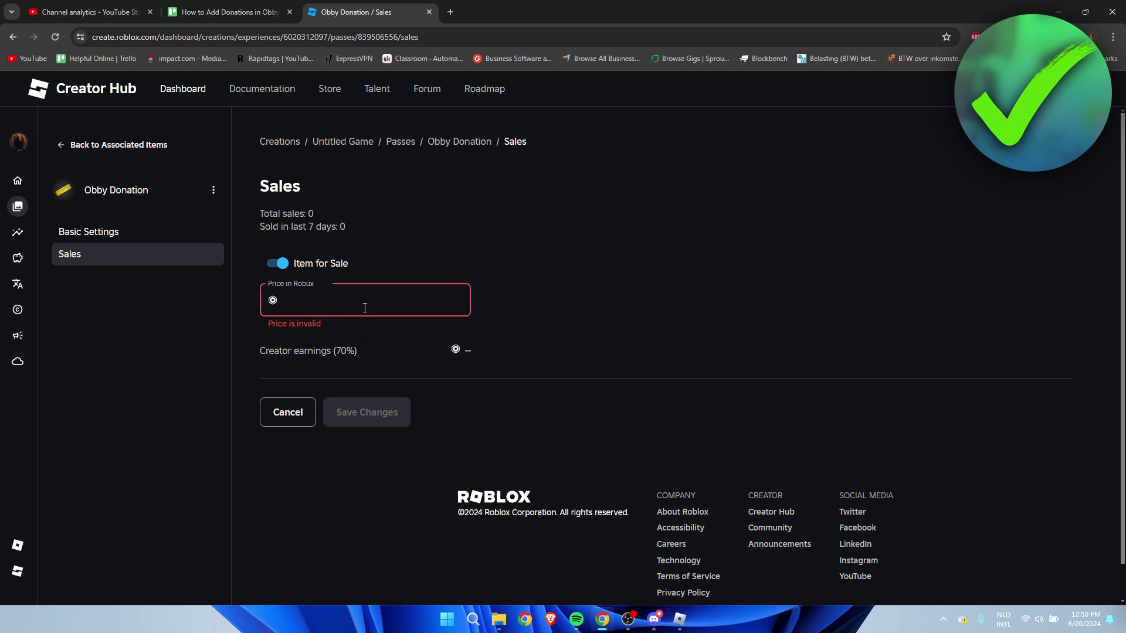
pyautogui.write('1000')
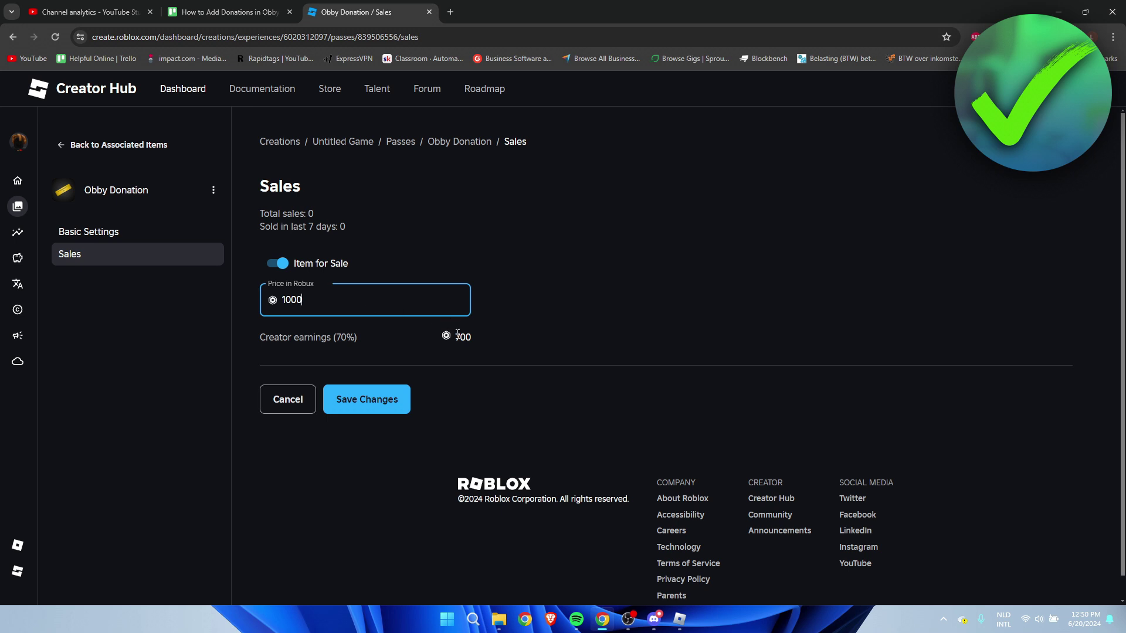
pyautogui.moveTo(328, 300); pyautogui.dragTo(257, 300)
pyautogui.write('500')
pyautogui.moveTo(306, 300); pyautogui.dragTo(238, 304)
pyautogui.write('200')
pyautogui.click(488, 336)
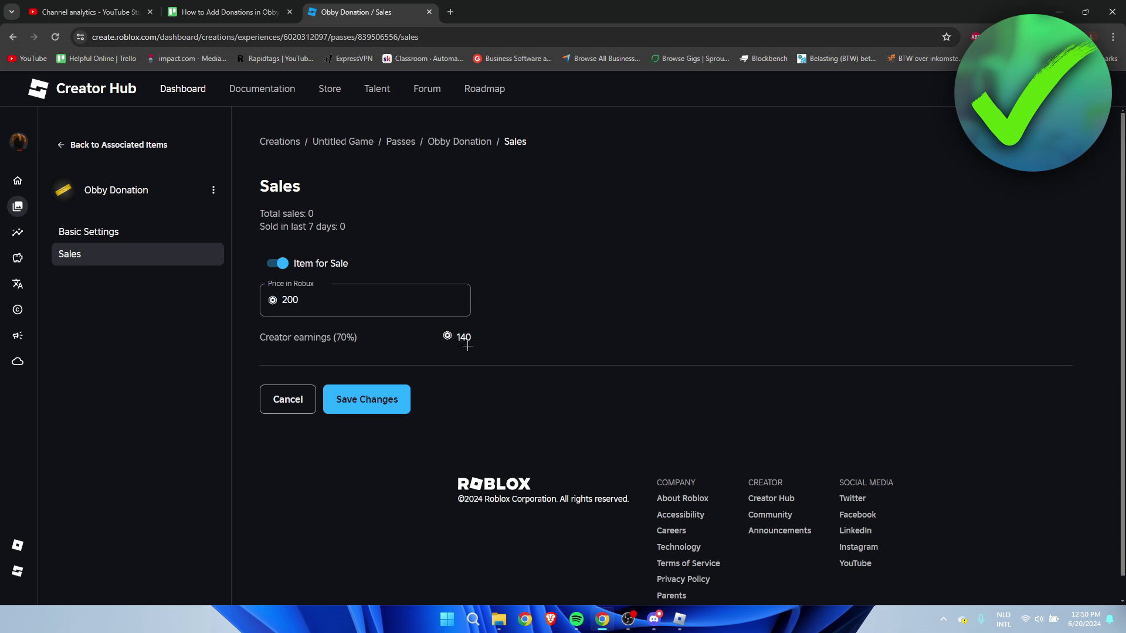
pyautogui.click(368, 410)
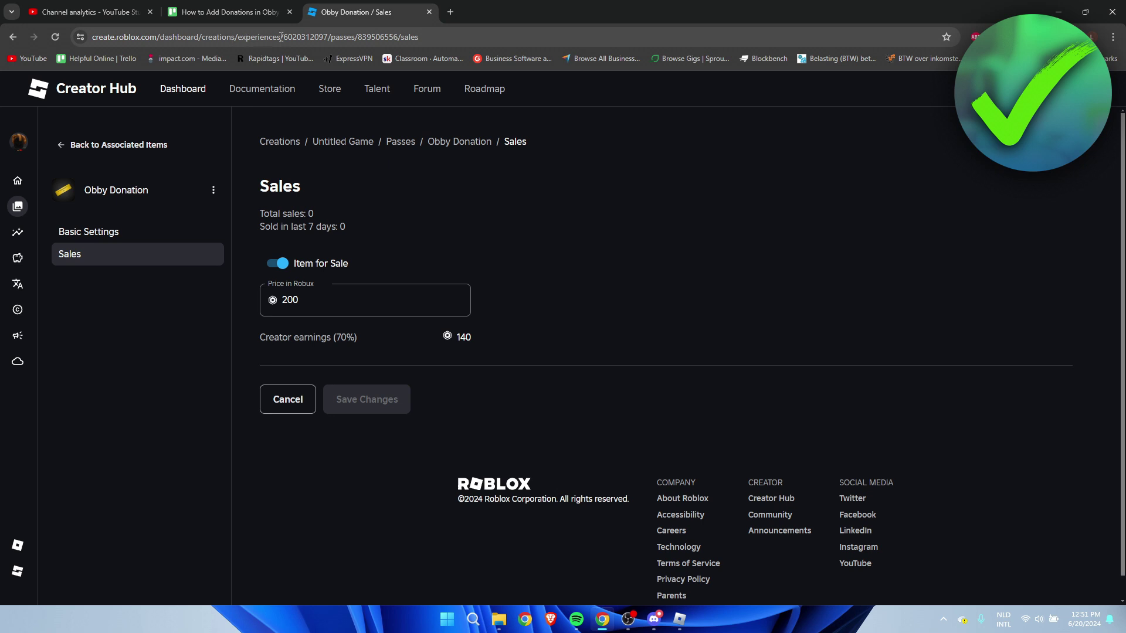
# - Copy pass ID 839506556 from the address bar and return to the Roblox game
pyautogui.moveTo(285, 37); pyautogui.dragTo(327, 36)
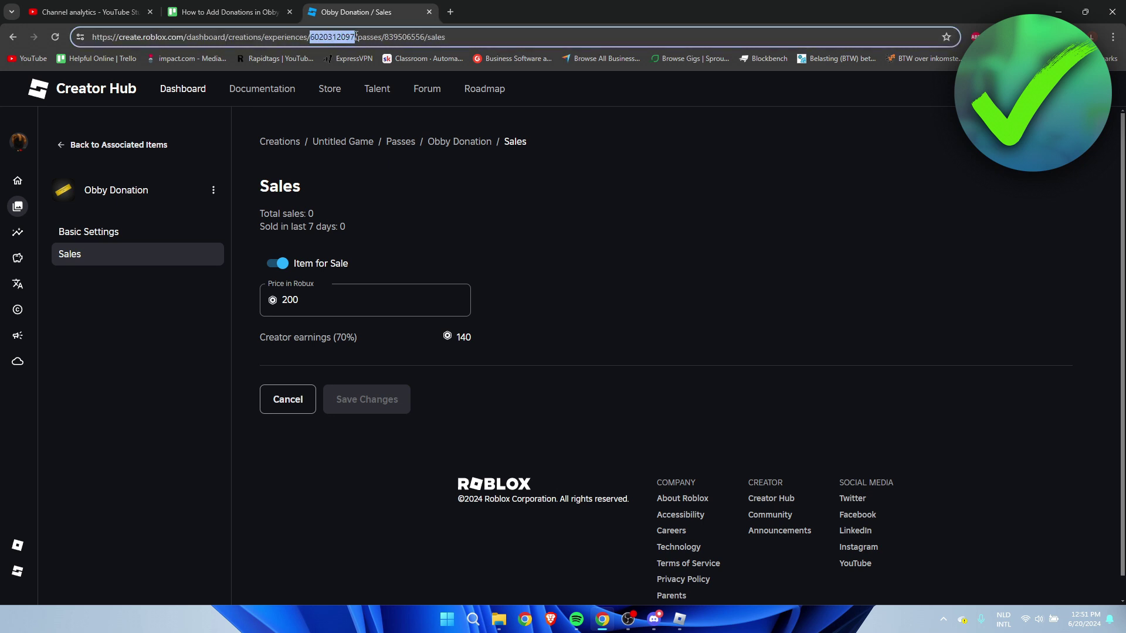
pyautogui.moveTo(384, 37); pyautogui.dragTo(422, 37)
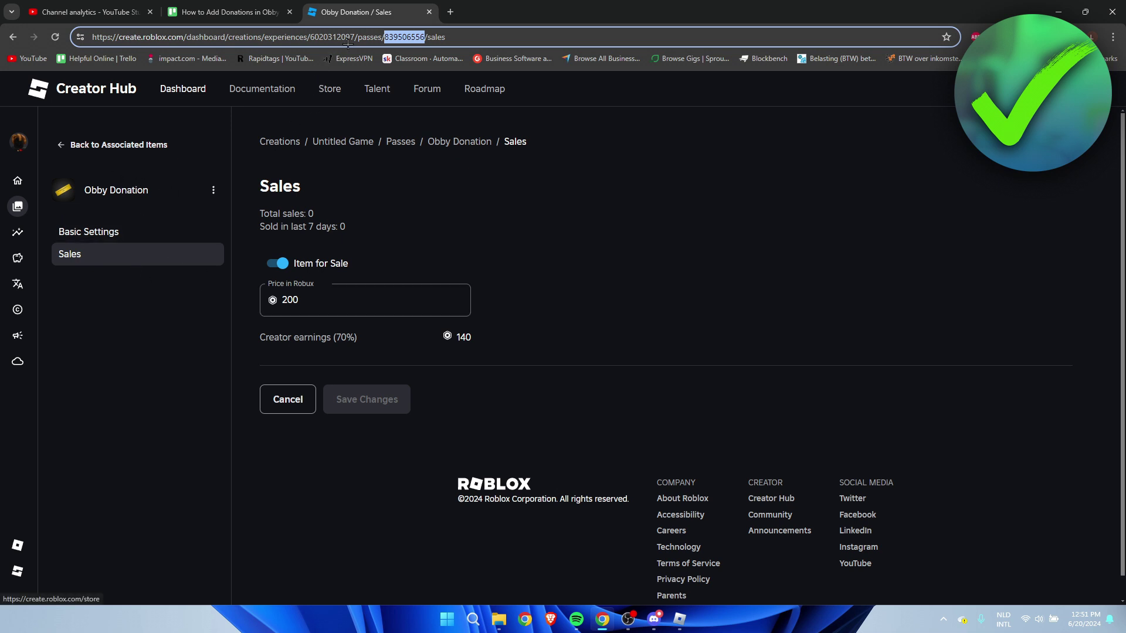
pyautogui.rightClick(406, 37)
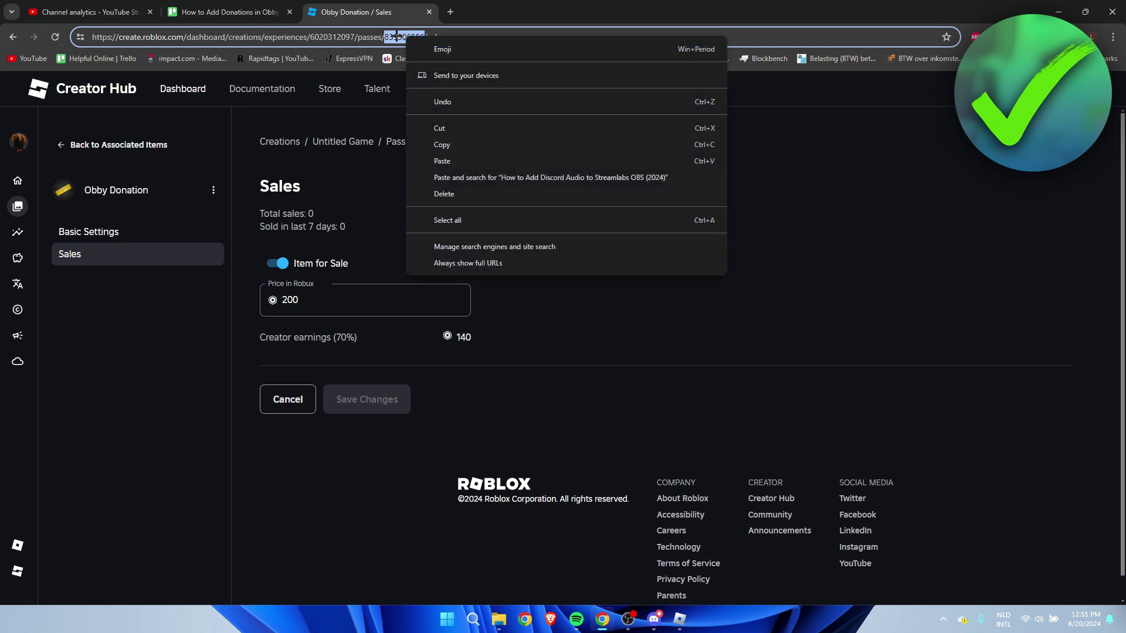
pyautogui.click(459, 144)
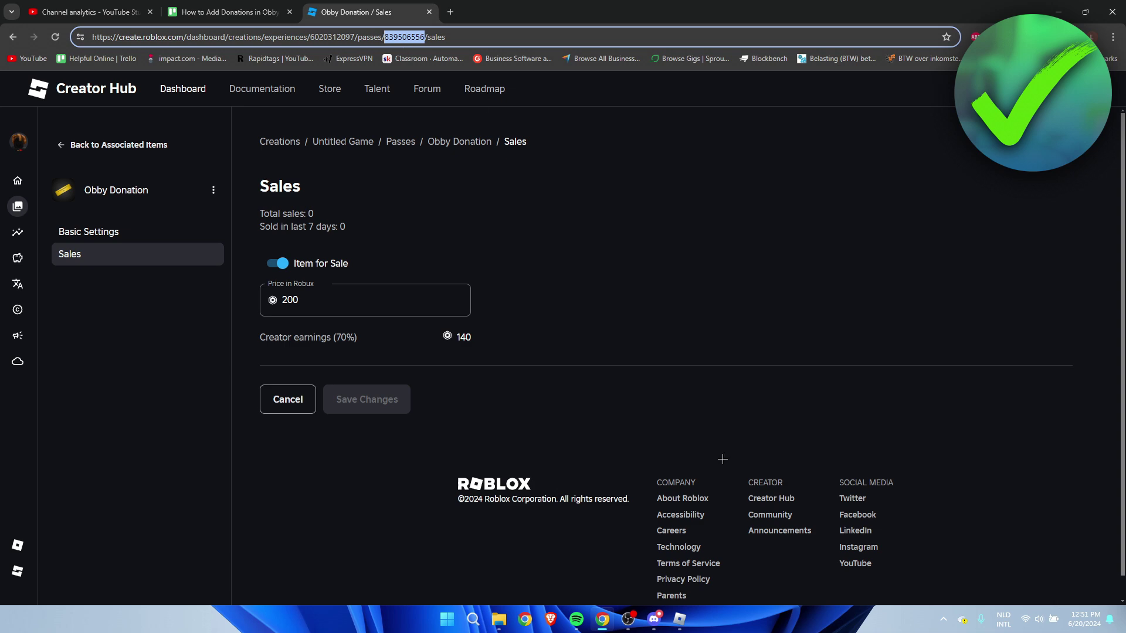
pyautogui.click(679, 618)
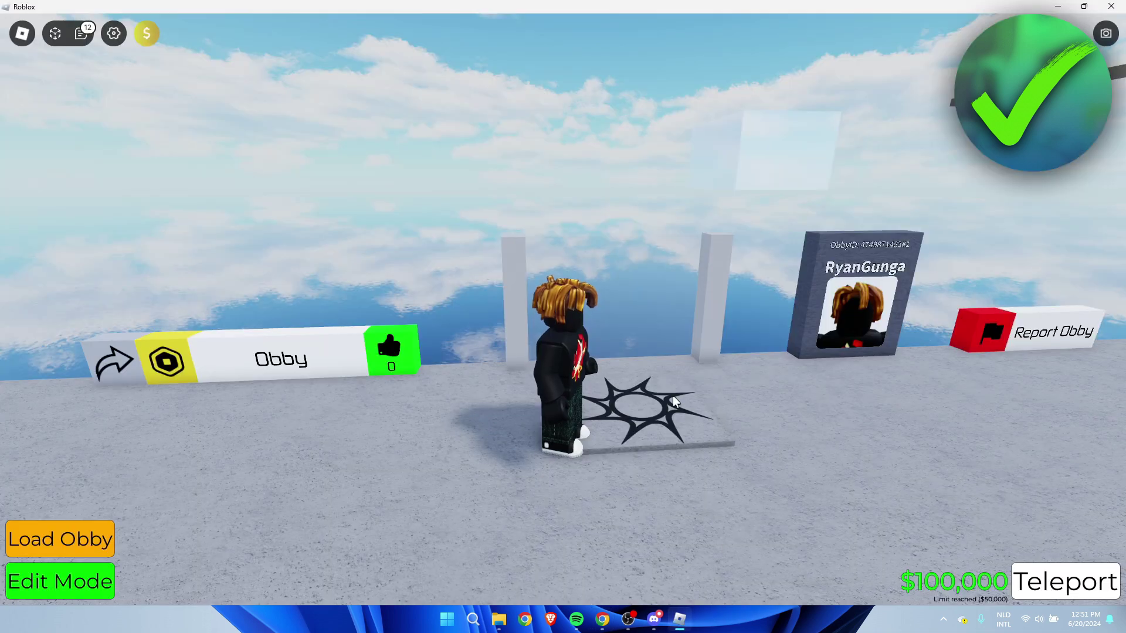
# - Put Obby Creator into Edit Mode and open the obby Properties panel
pyautogui.press('s')
pyautogui.press('a')
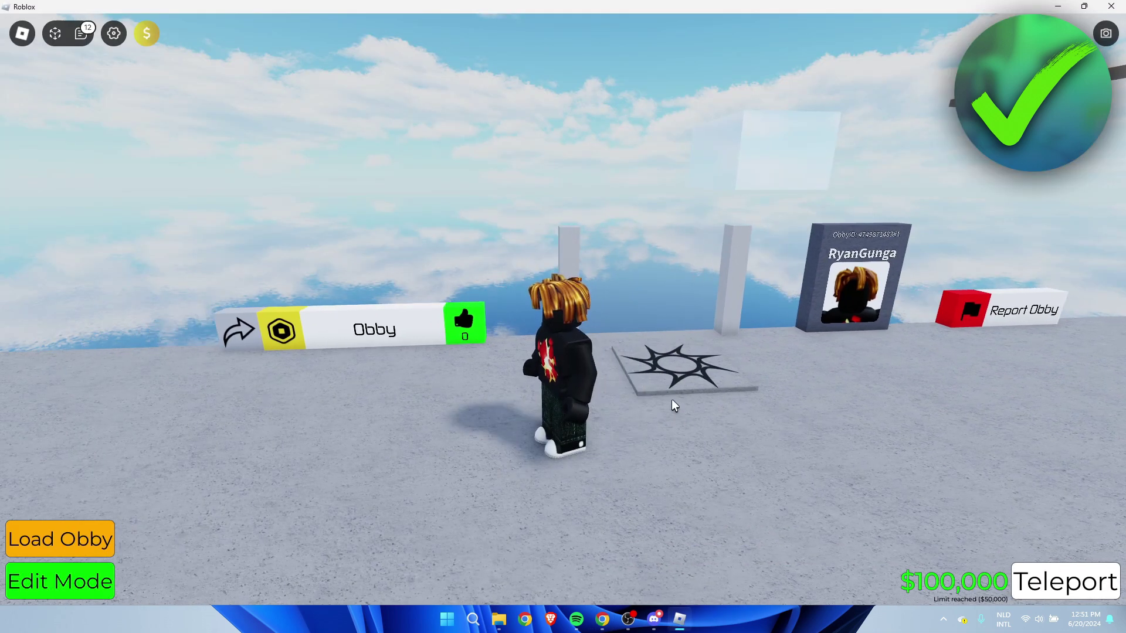
pyautogui.press('d')
pyautogui.press('a')
pyautogui.press('w')
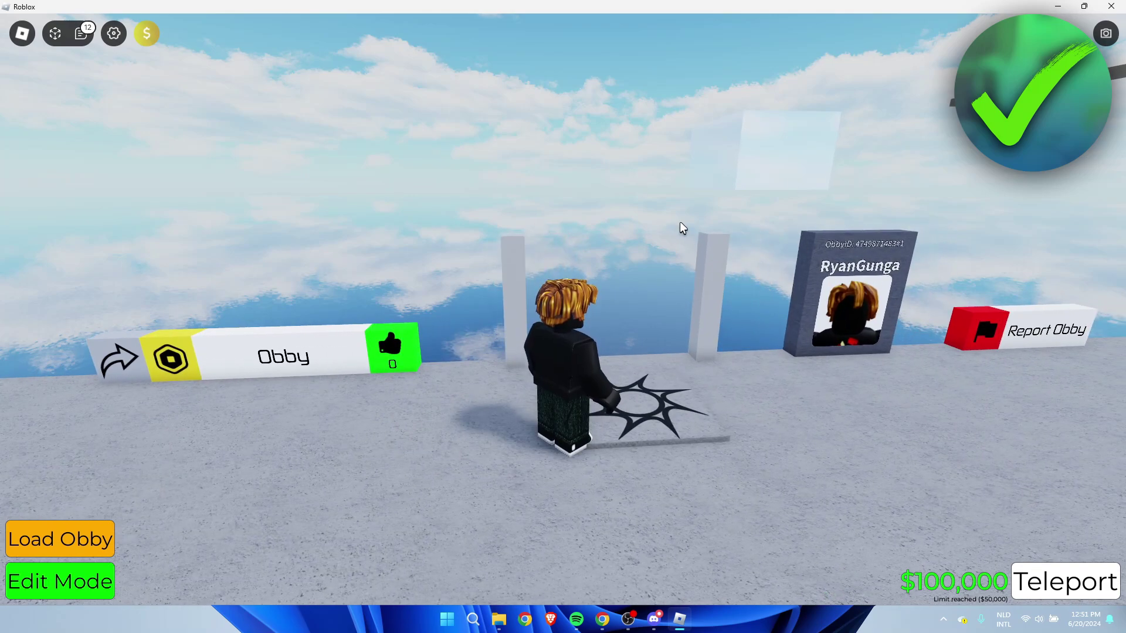
pyautogui.press('Left')
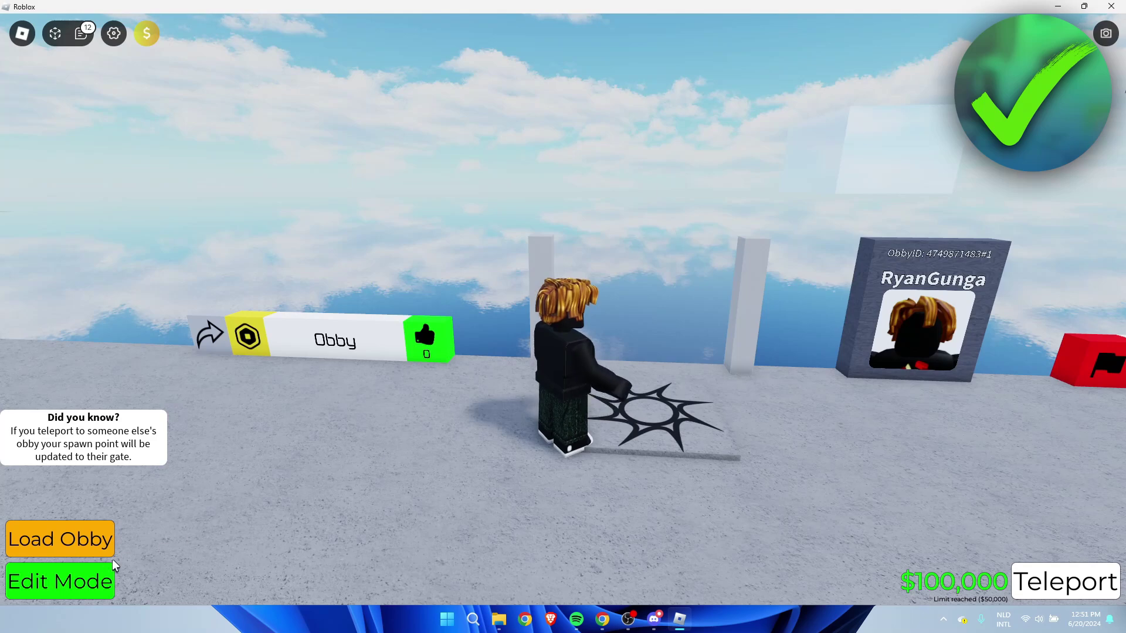
pyautogui.click(75, 583)
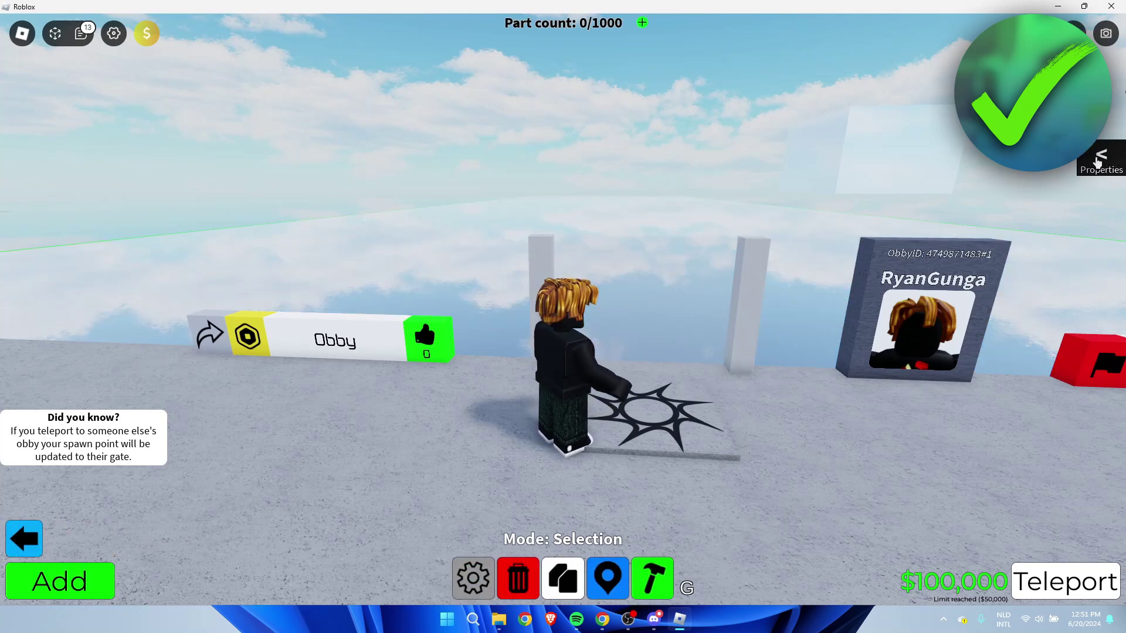
pyautogui.click(1097, 163)
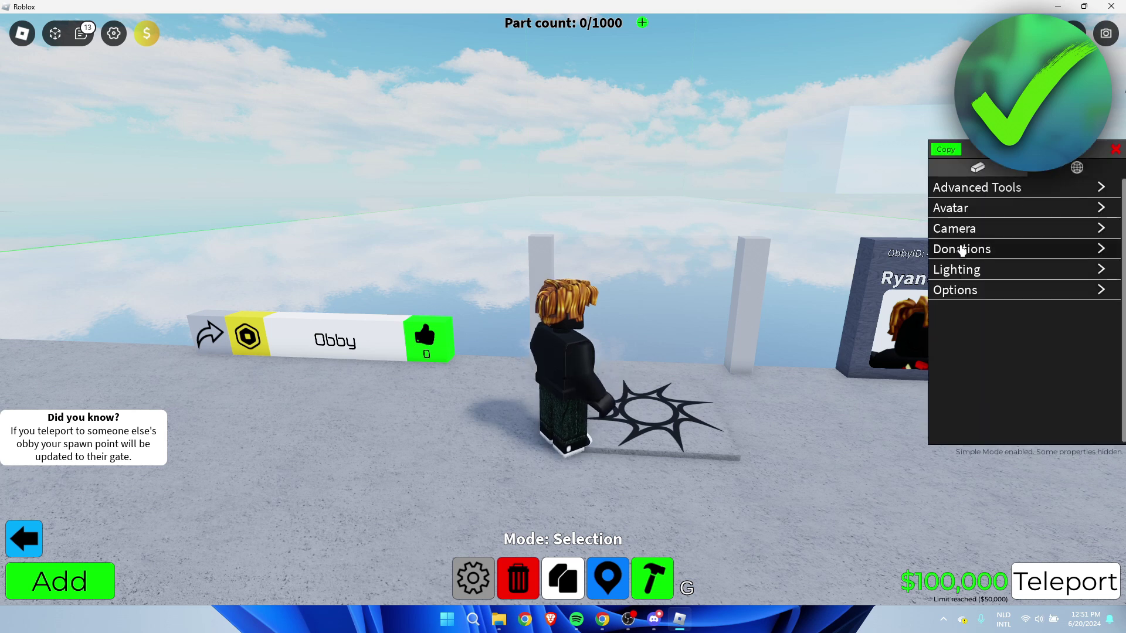
# - Paste pass ID 839506556 into the Donations Gamepass ID field, add it, and close Properties
pyautogui.click(963, 251)
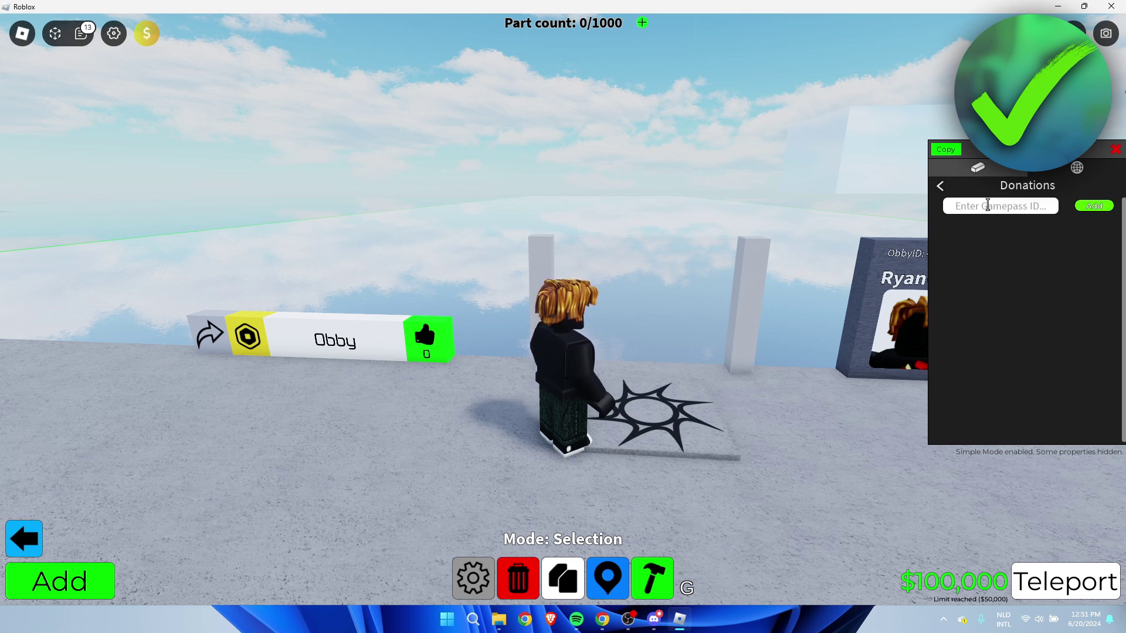
pyautogui.write('839506556')
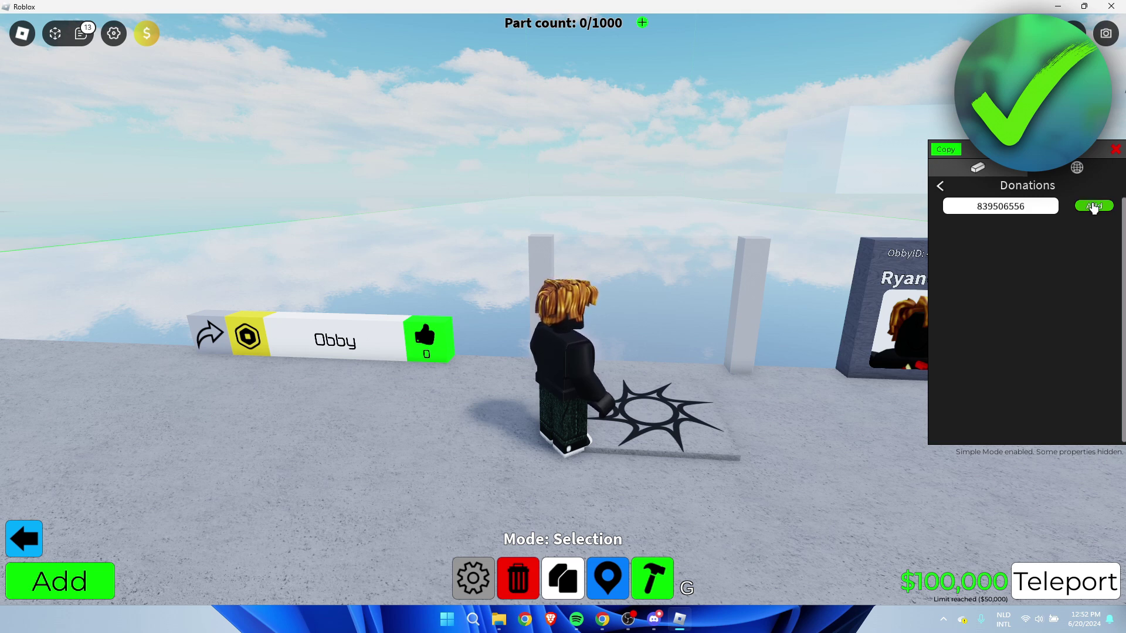
pyautogui.click(1094, 209)
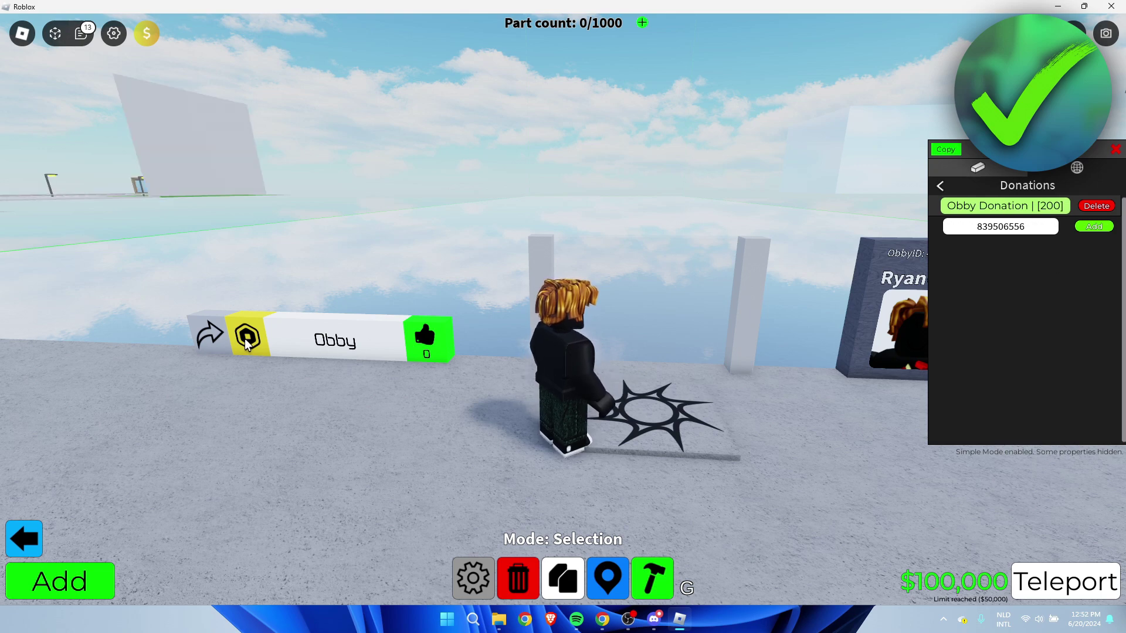
pyautogui.press('a')
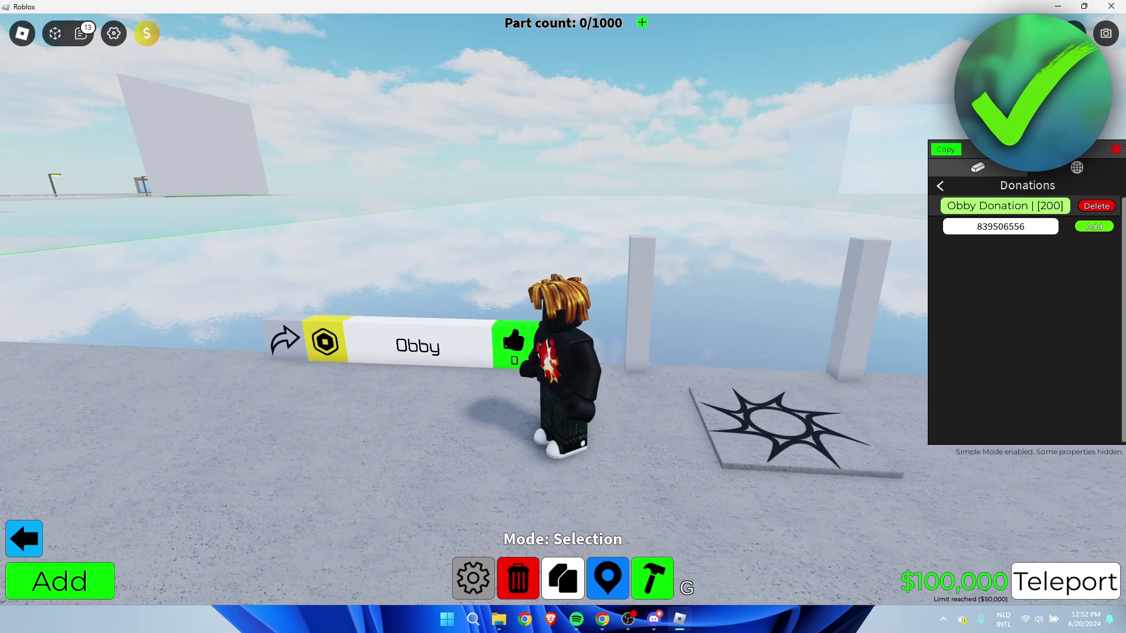
pyautogui.click(1115, 149)
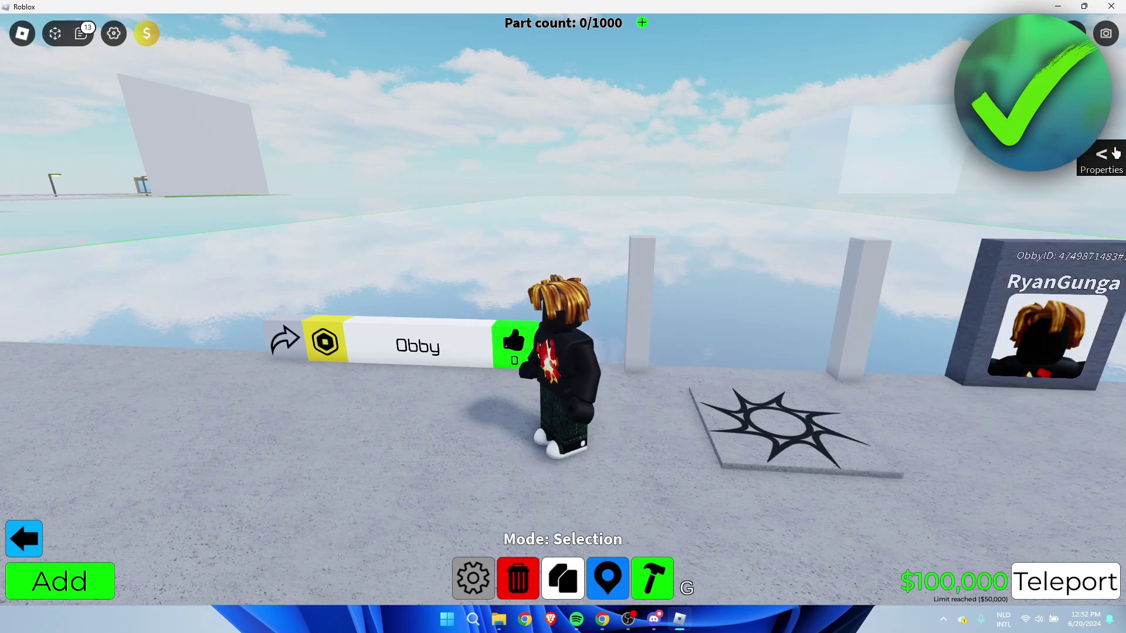
# - Leave edit mode, confirm the Obby board's donation prompt offers 200 Robux, then re-enter Edit Mode
pyautogui.click(25, 537)
pyautogui.press('a')
pyautogui.click(362, 353)
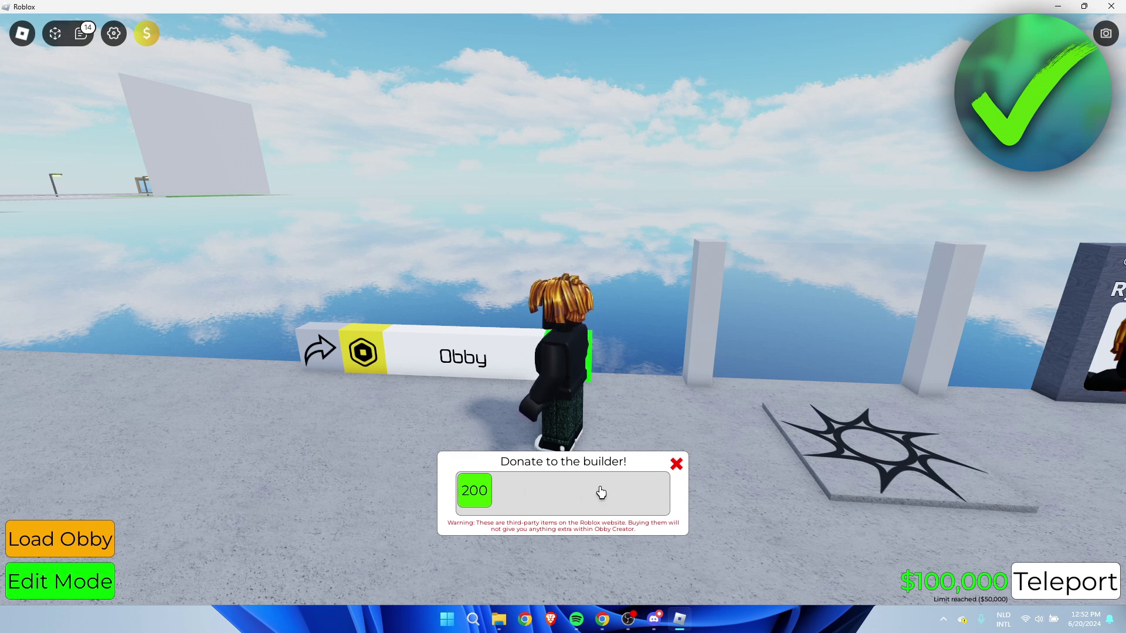
pyautogui.click(676, 464)
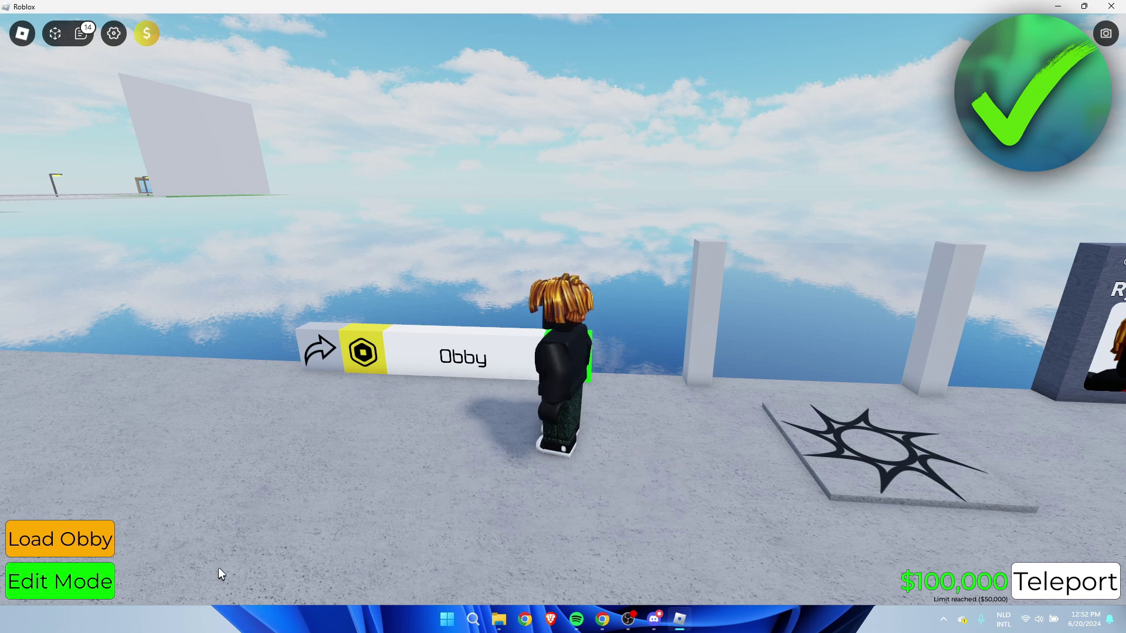
pyautogui.click(88, 584)
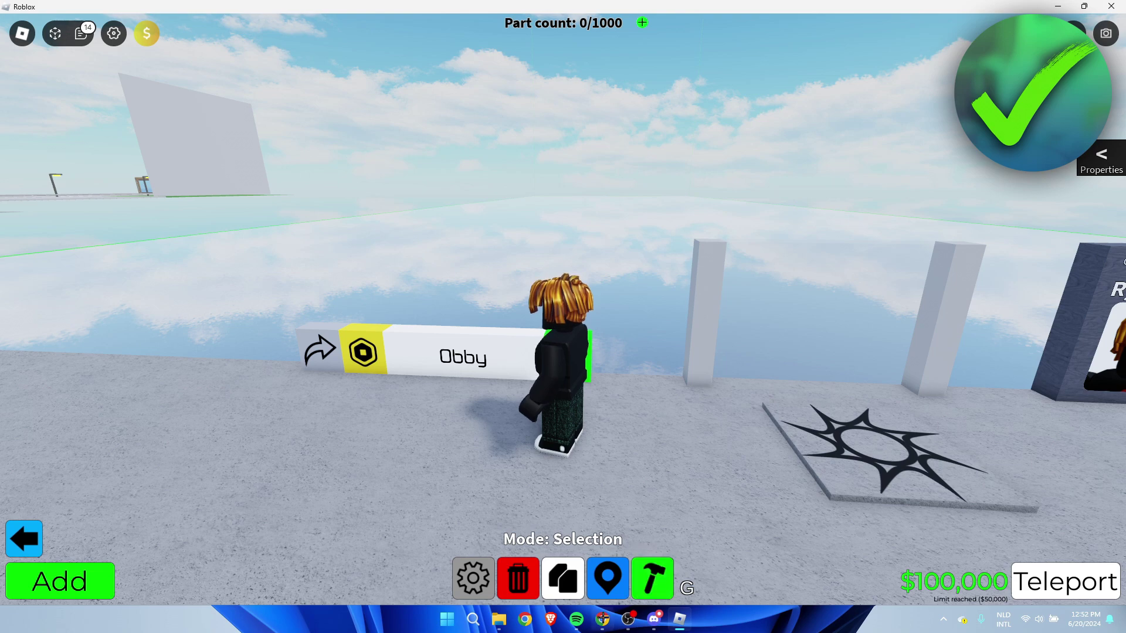
pyautogui.click(602, 619)
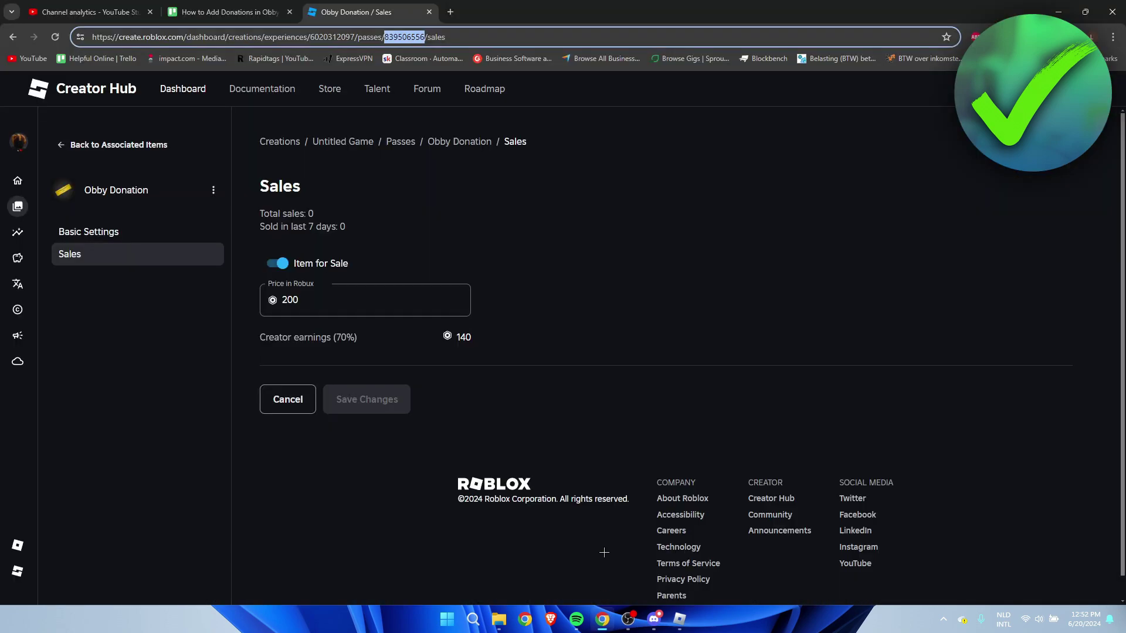
# - Return to the Passes list showing Obby Donation at 200 Robux, then switch back to Roblox
pyautogui.click(68, 144)
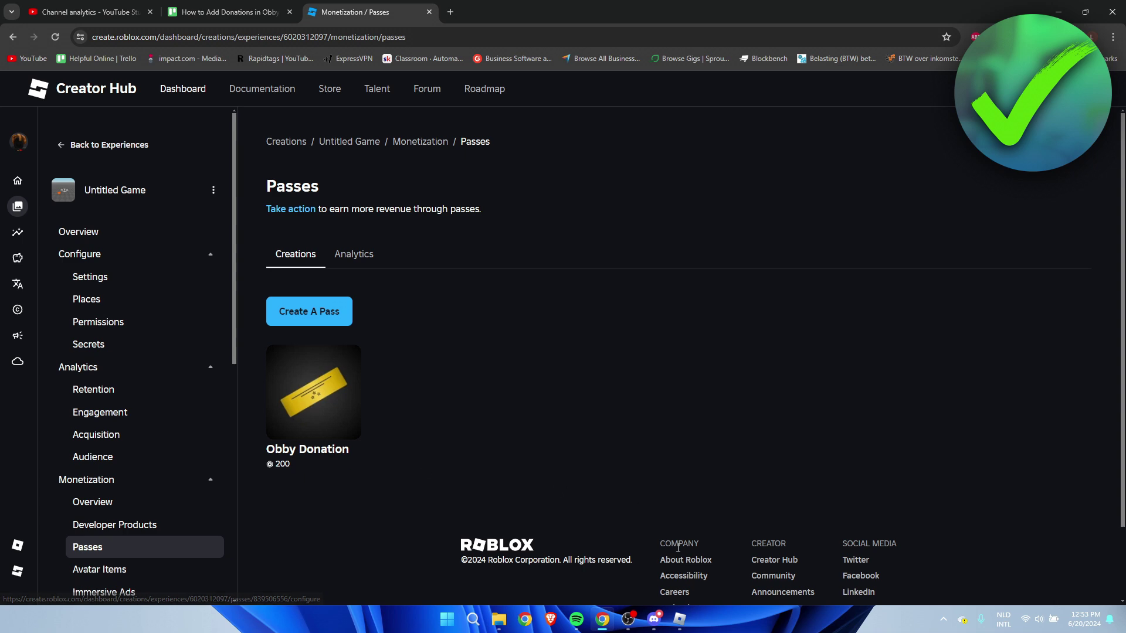
pyautogui.click(681, 619)
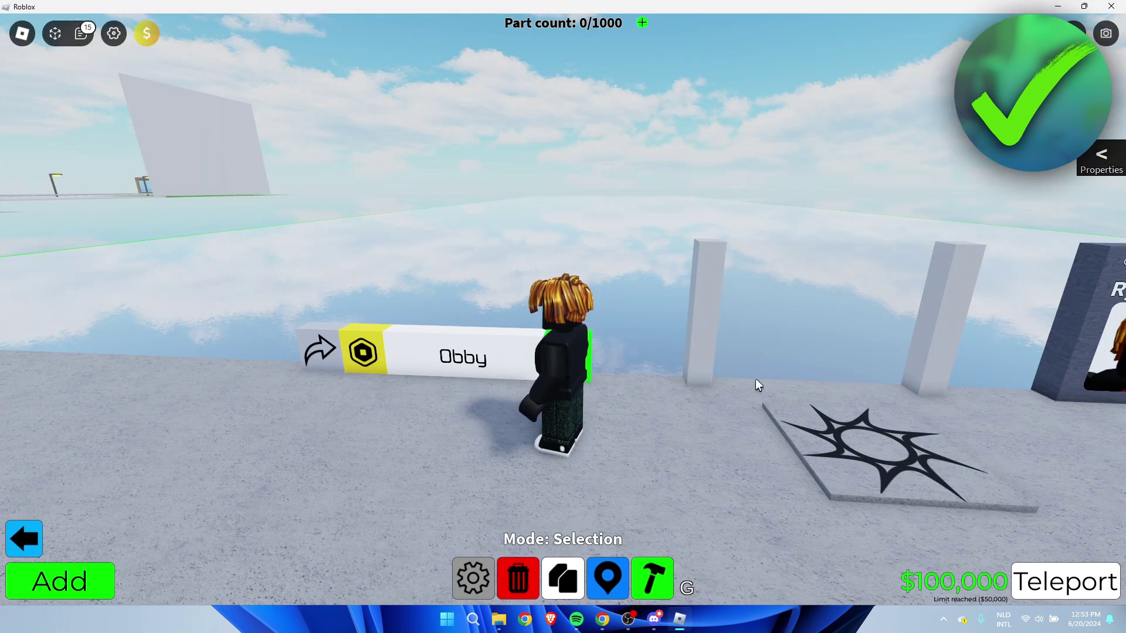
pyautogui.click(1100, 158)
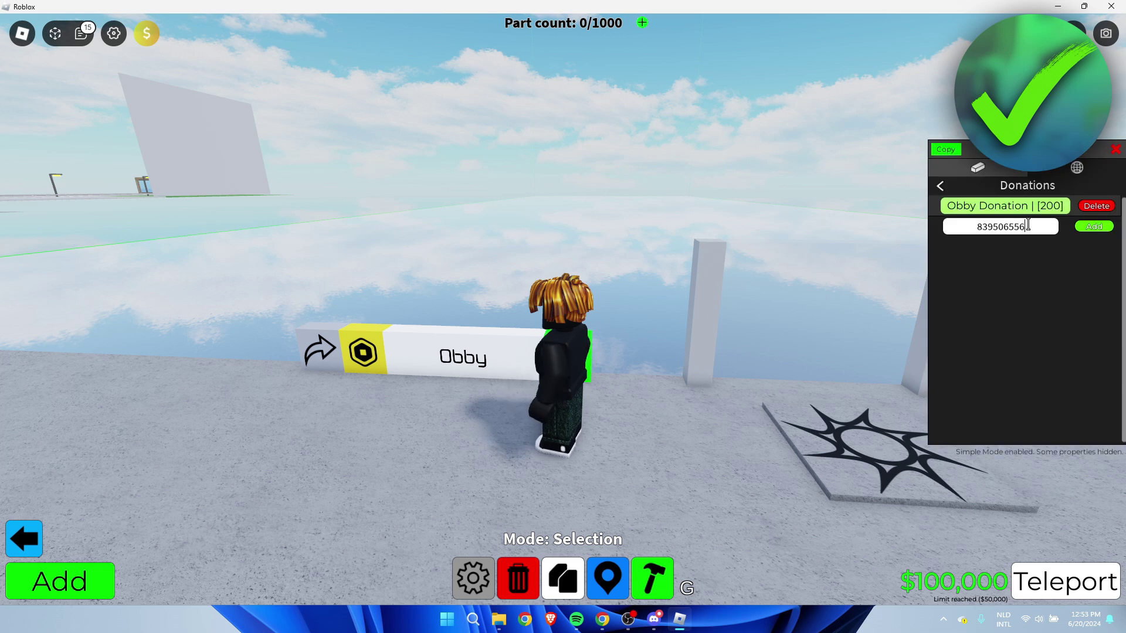
pyautogui.hotkey('ctrl', 'a')
pyautogui.click(1089, 227)
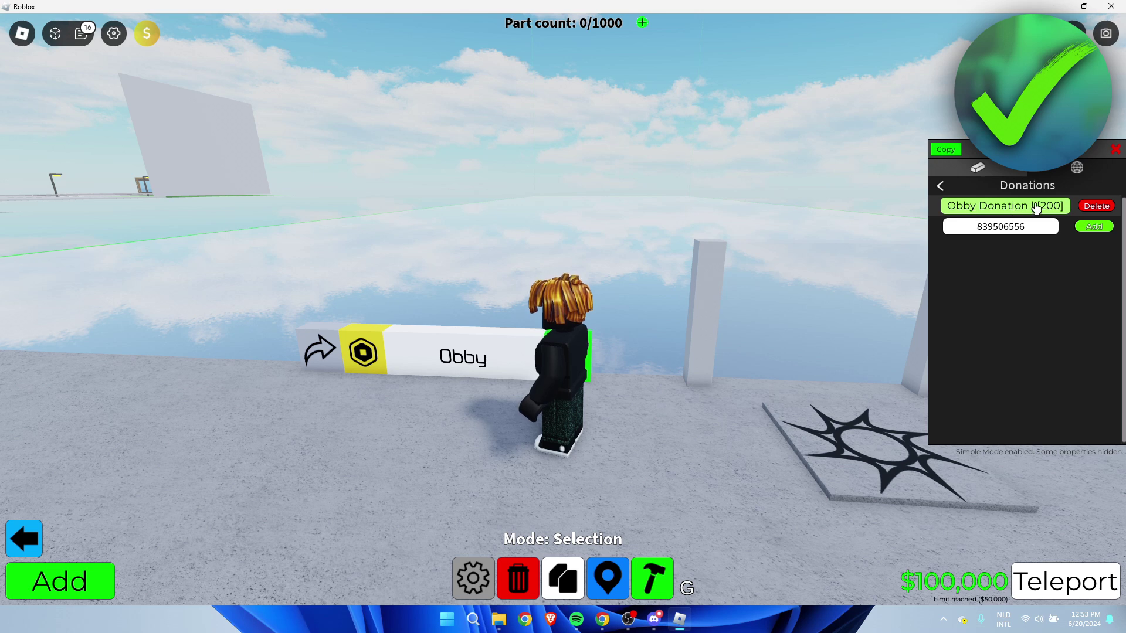
pyautogui.click(1114, 150)
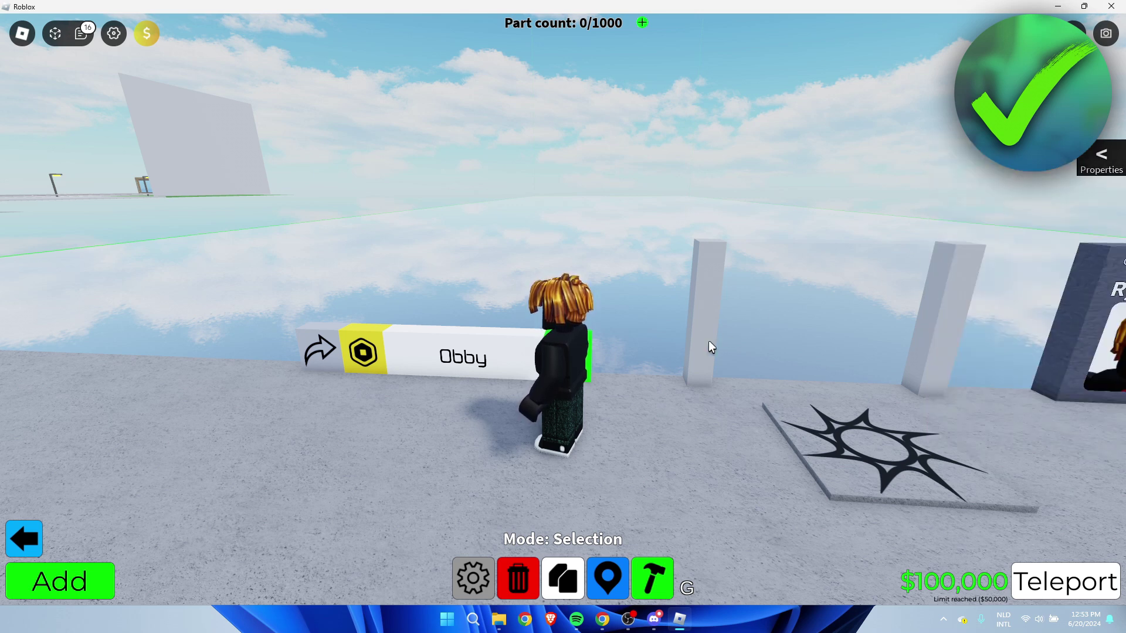